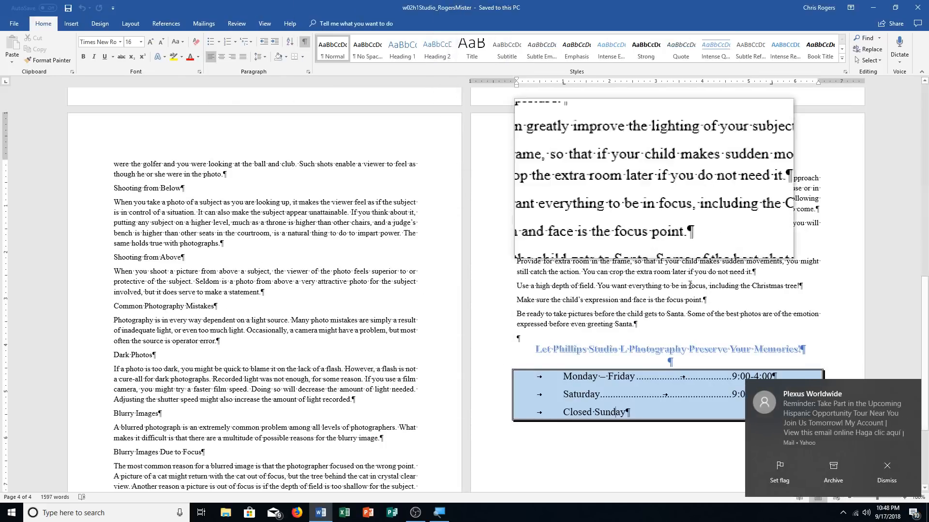
Dismiss the mail notifications and format the six holiday photo tips, from "Where kids are involved" to "greeting Santa", with hollow round bullets
{"action": "left_click", "coordinate": [893, 460]}
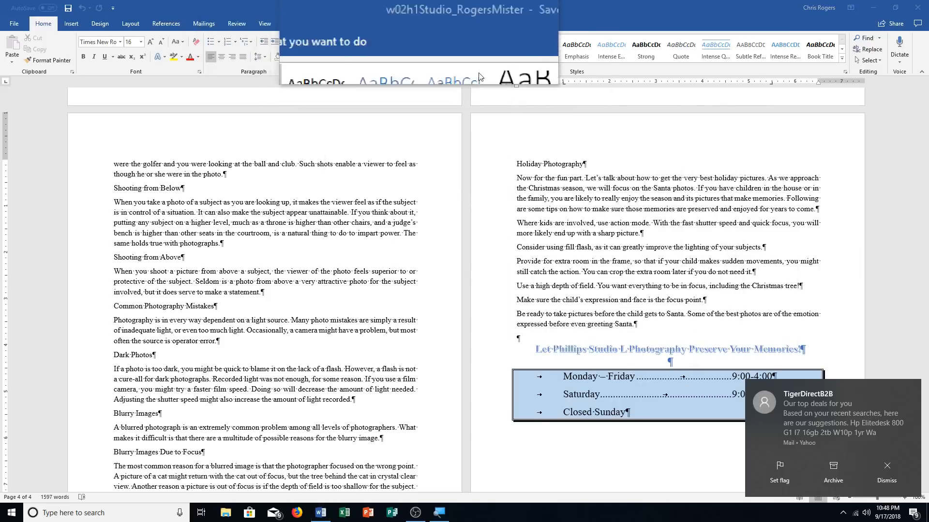
{"action": "left_click", "coordinate": [891, 467]}
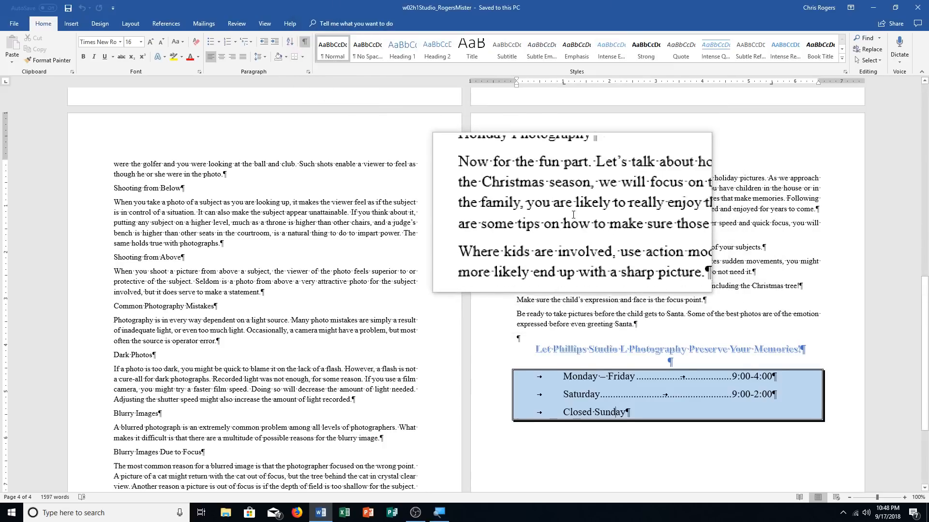
{"action": "scroll", "coordinate": [574, 215], "scroll_direction": "down", "scroll_amount": 2}
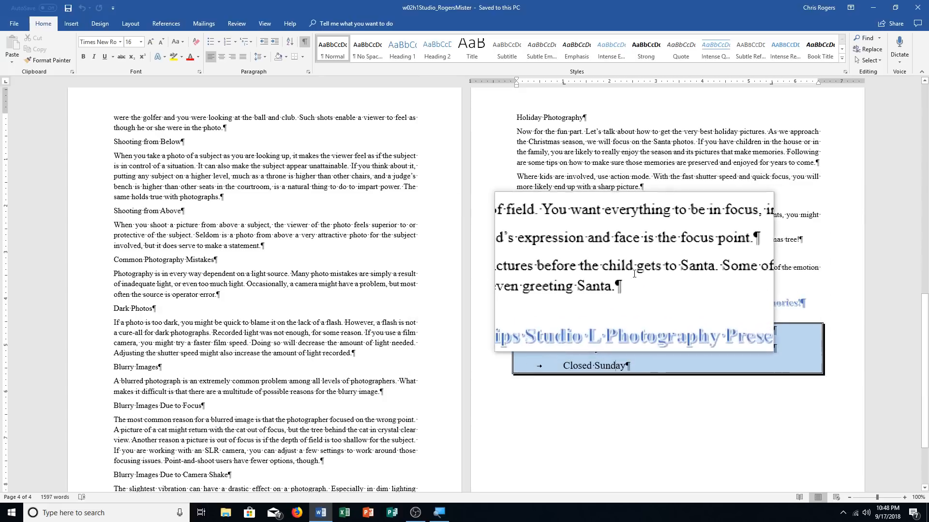
{"action": "left_click_drag", "start_coordinate": [638, 274], "coordinate": [520, 178]}
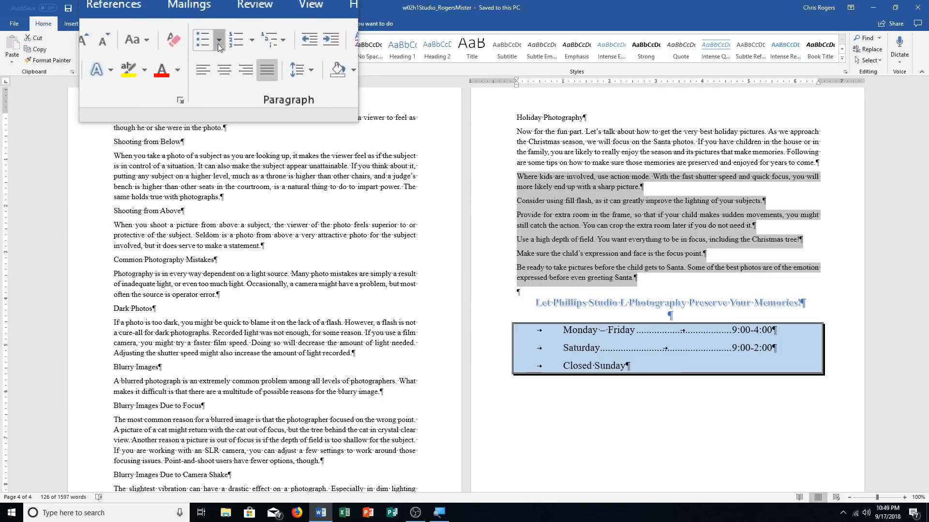
{"action": "left_click", "coordinate": [217, 43]}
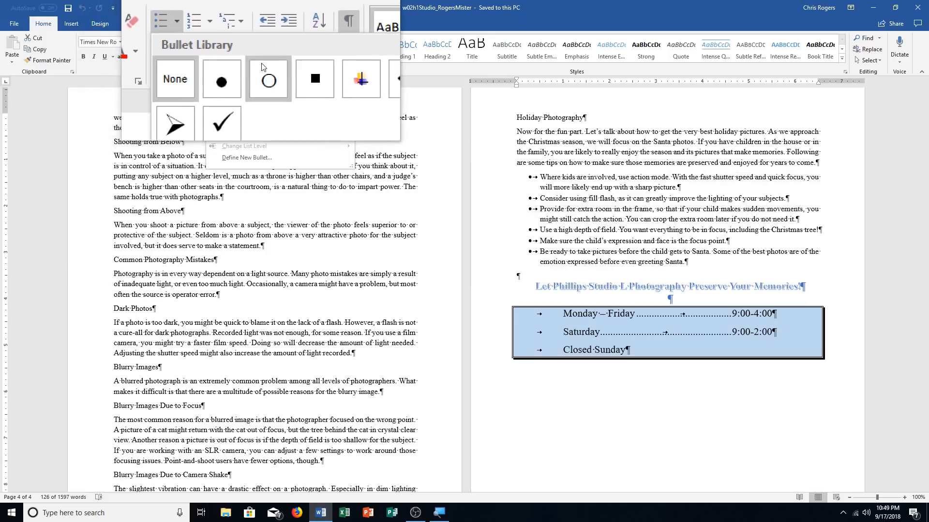
{"action": "left_click", "coordinate": [265, 74]}
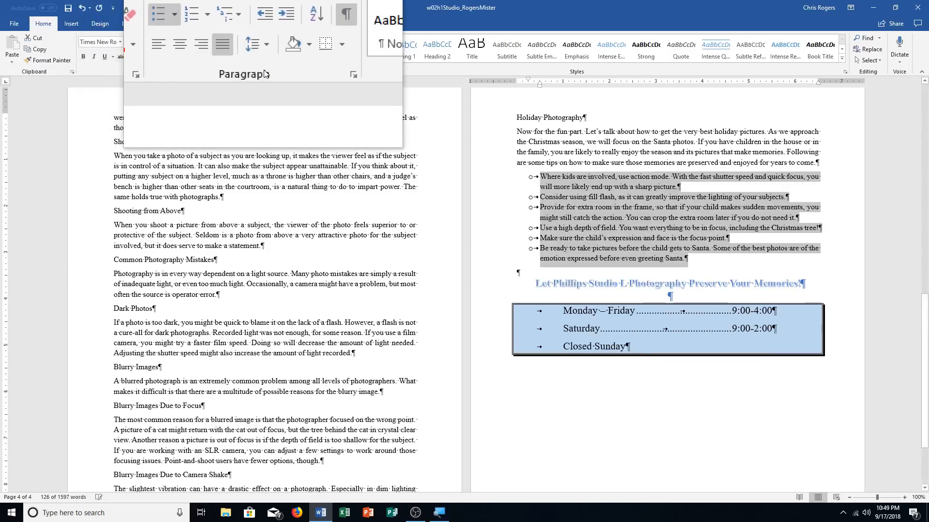
{"action": "left_click", "coordinate": [574, 191]}
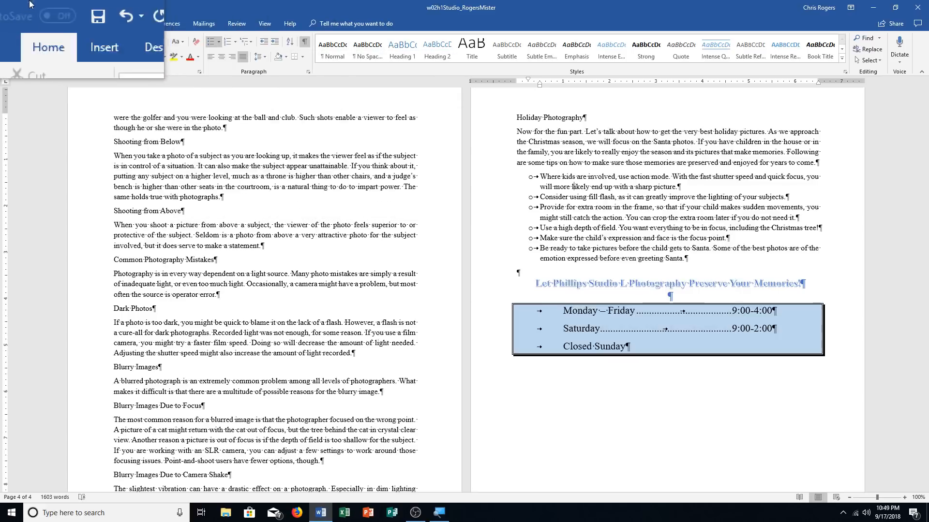
Save the document, and save a copy in Documents with the file name's beginning changed to w02h2Studio
{"action": "left_click", "coordinate": [68, 8]}
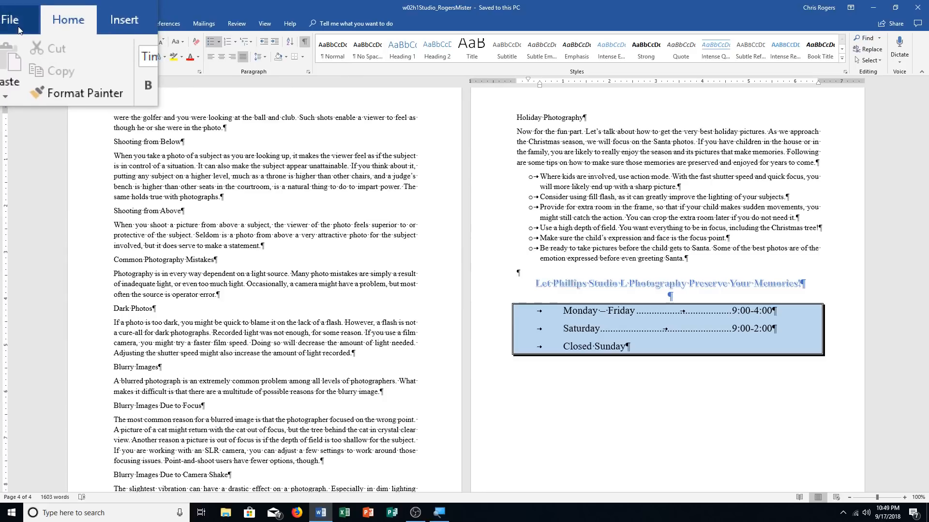
{"action": "left_click", "coordinate": [18, 26]}
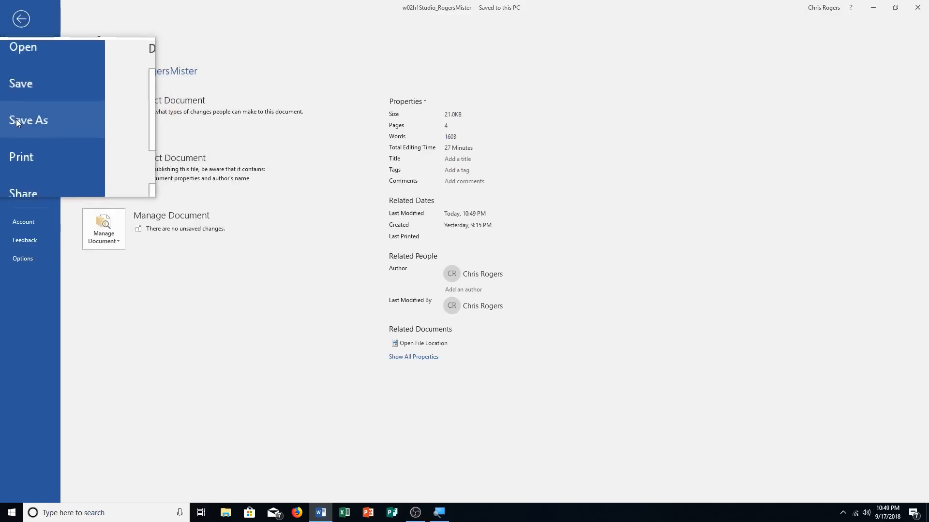
{"action": "left_click", "coordinate": [16, 119]}
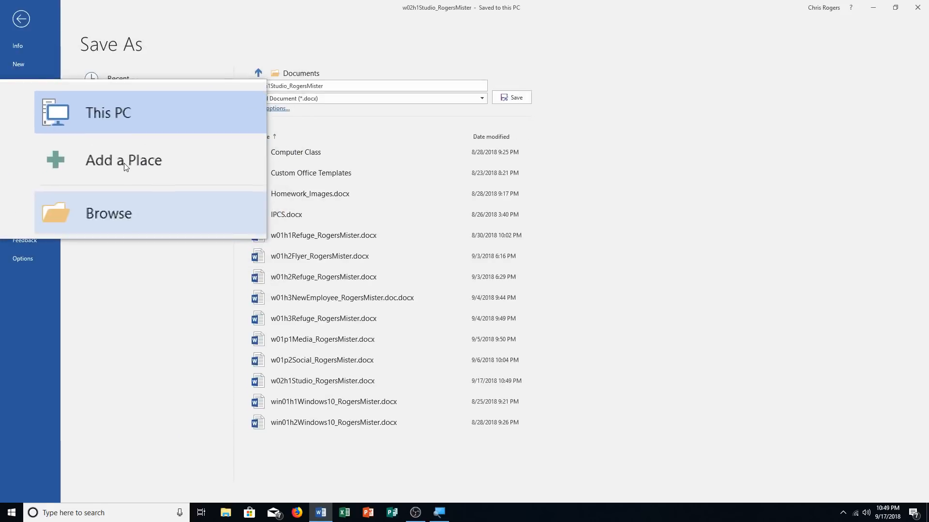
{"action": "left_click", "coordinate": [127, 183]}
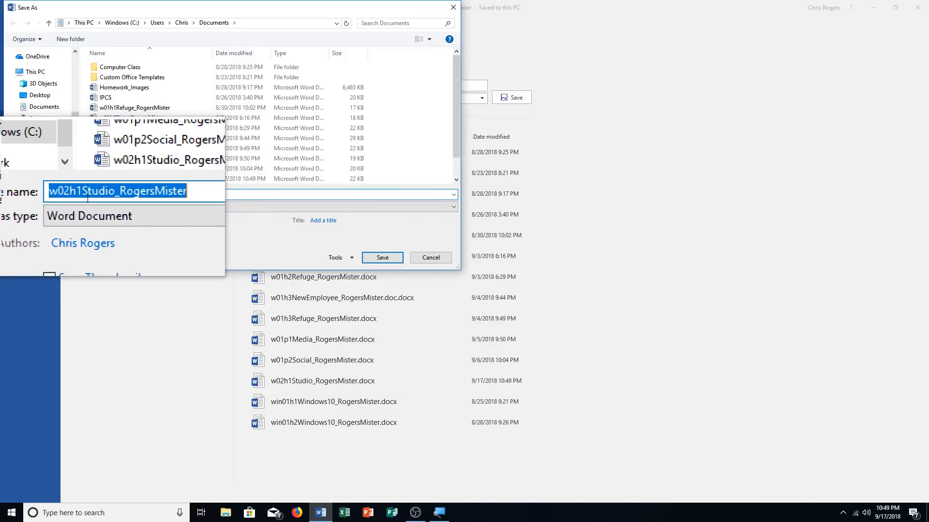
{"action": "left_click", "coordinate": [83, 194]}
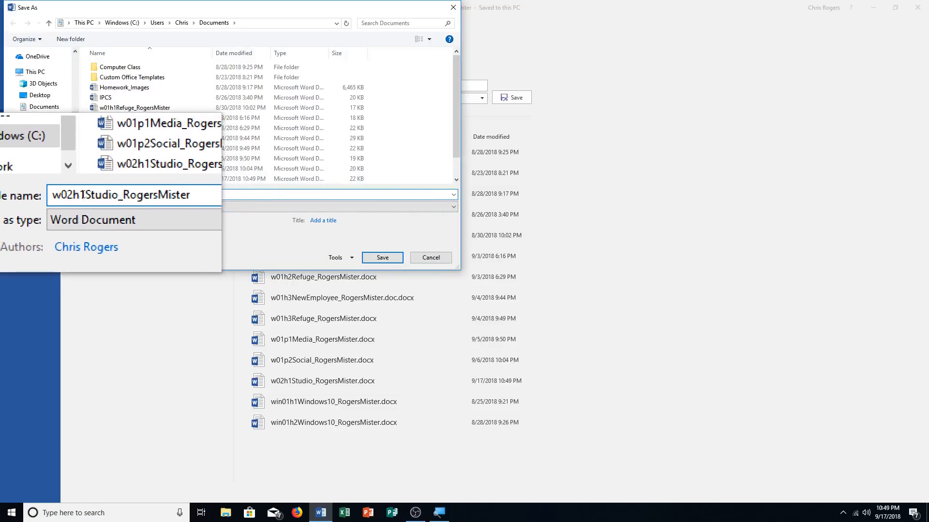
{"action": "key", "text": "BackSpace"}
{"action": "type", "text": "2"}
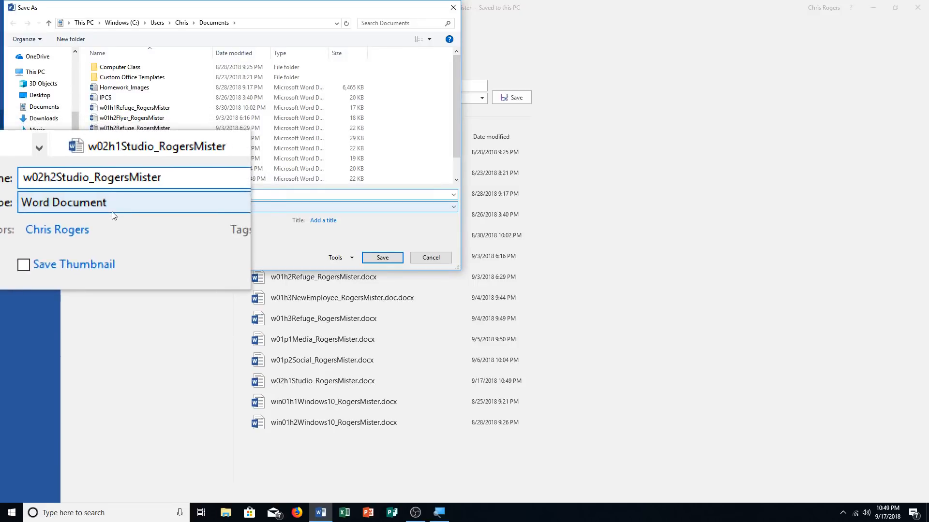
{"action": "left_click", "coordinate": [373, 257]}
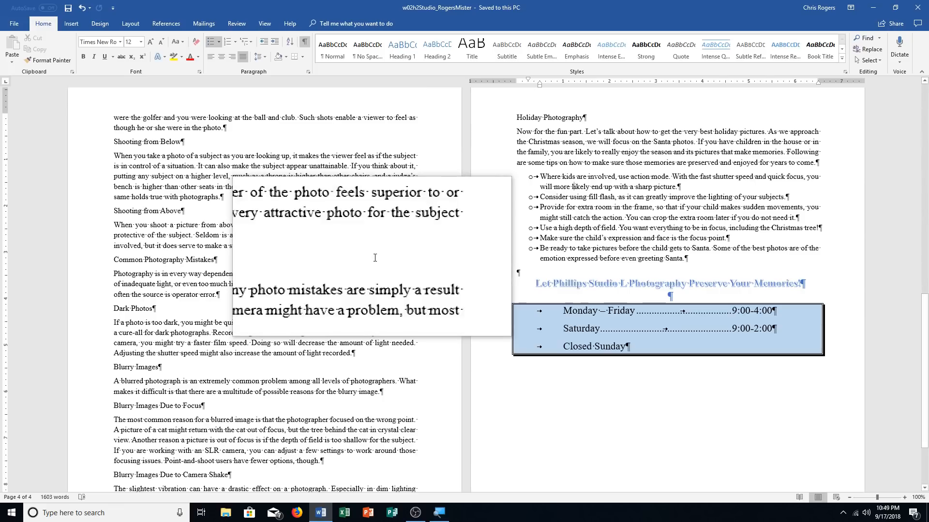
Examine the beginning of the document, with the title and opening paragraph, at 210% magnification
{"action": "key", "text": "ctrl+Home"}
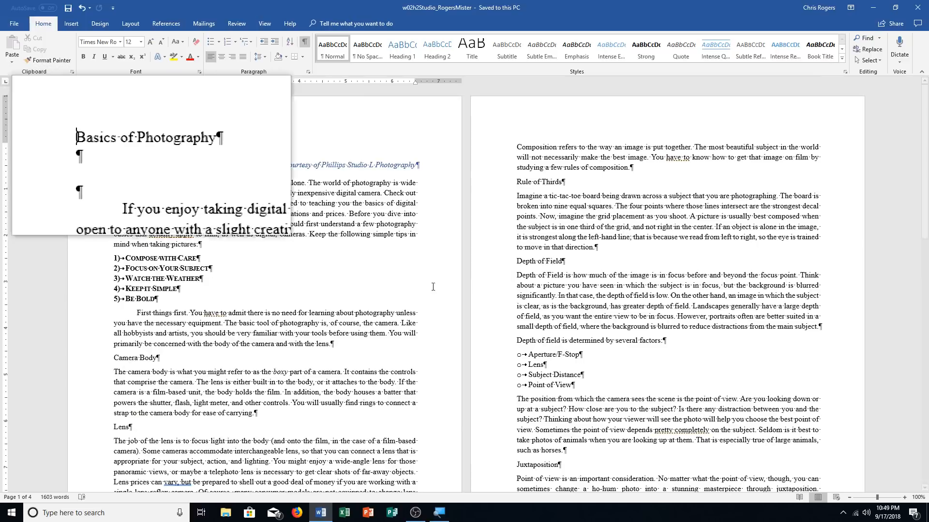
{"action": "left_click", "coordinate": [907, 497]}
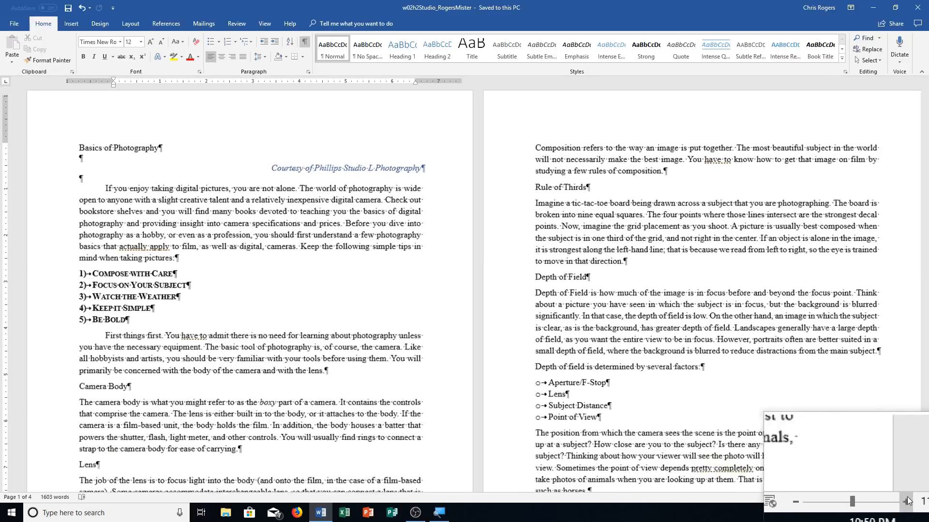
{"action": "left_click", "coordinate": [907, 497]}
{"action": "left_click", "coordinate": [907, 497]}
{"action": "left_click", "coordinate": [907, 498]}
{"action": "left_click", "coordinate": [907, 498]}
{"action": "left_click", "coordinate": [907, 497]}
{"action": "left_click", "coordinate": [907, 498]}
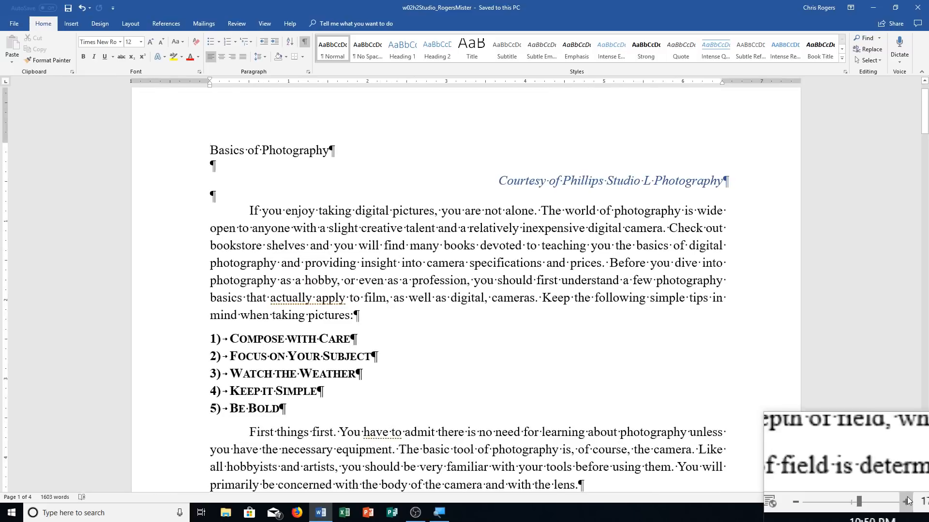
{"action": "left_click", "coordinate": [907, 499]}
{"action": "left_click", "coordinate": [907, 498]}
{"action": "left_click", "coordinate": [906, 498]}
{"action": "left_click", "coordinate": [907, 498]}
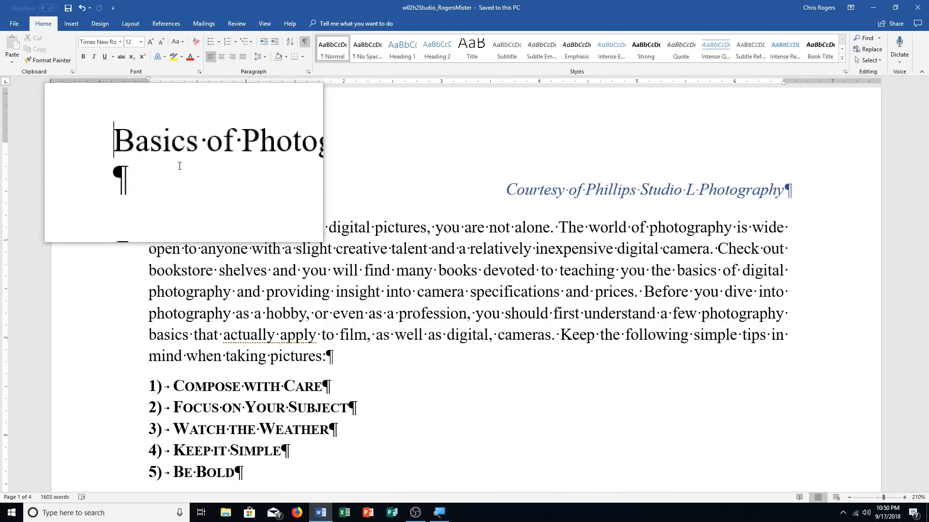
Apply the Organic theme to the document
{"action": "left_click", "coordinate": [107, 27]}
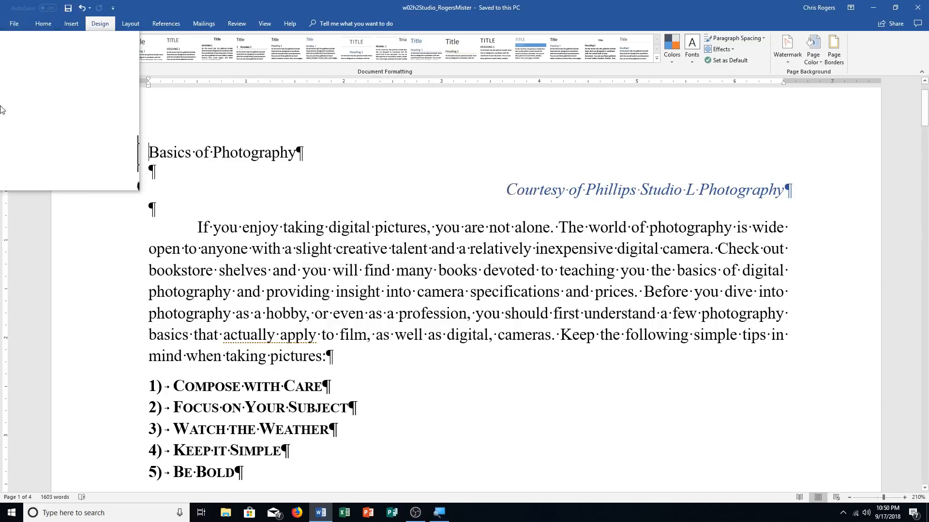
{"action": "left_click", "coordinate": [14, 57]}
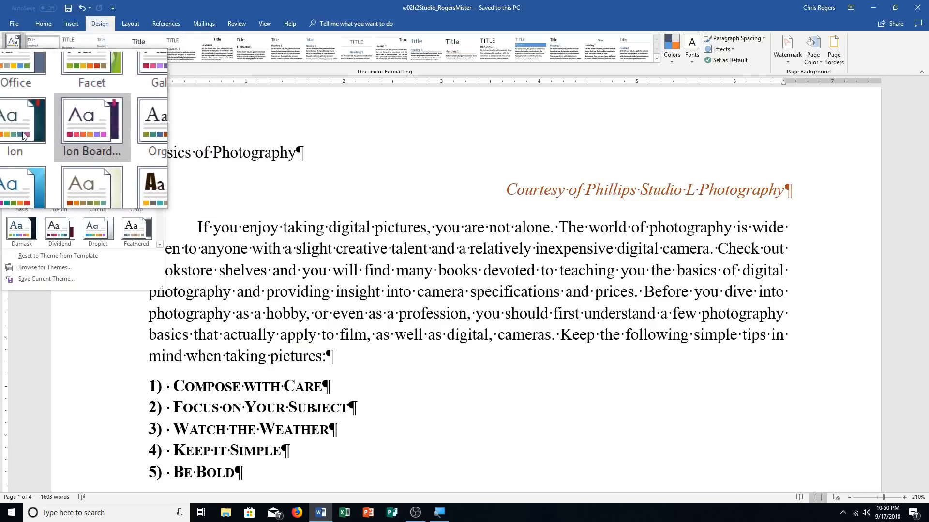
{"action": "left_click", "coordinate": [90, 129]}
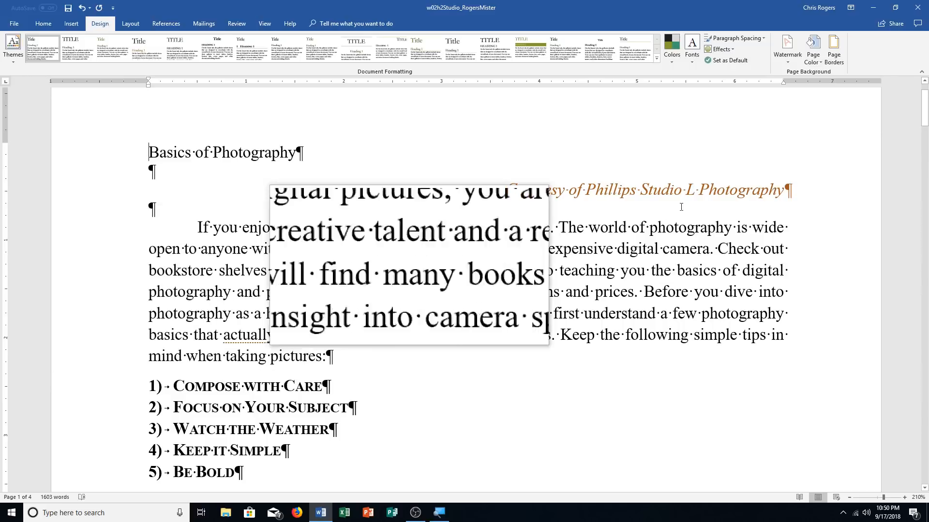
Change the theme colors to Violet II and save the document
{"action": "left_click", "coordinate": [671, 53]}
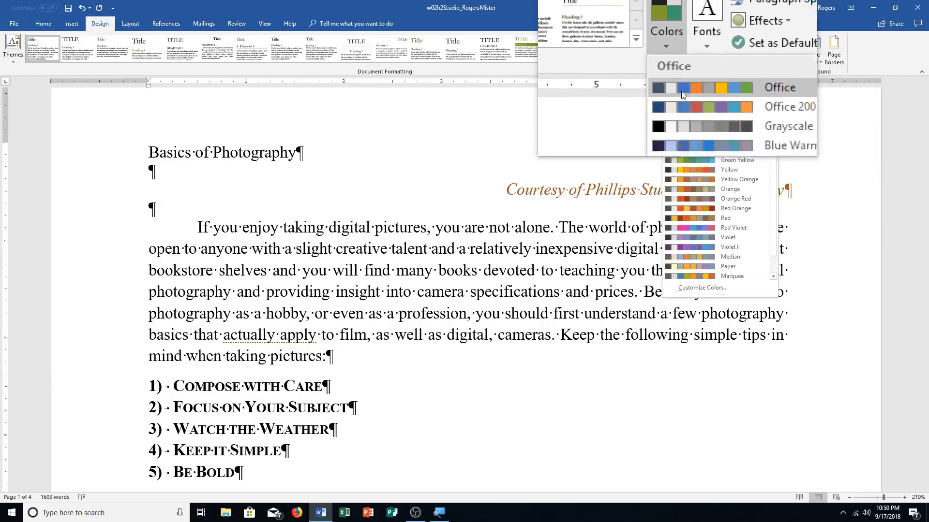
{"action": "left_click", "coordinate": [715, 248]}
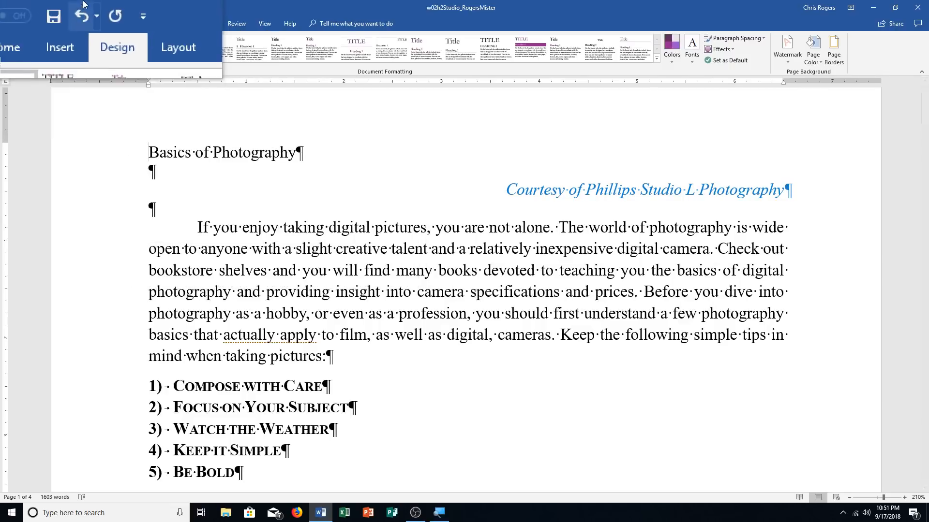
{"action": "left_click", "coordinate": [68, 15]}
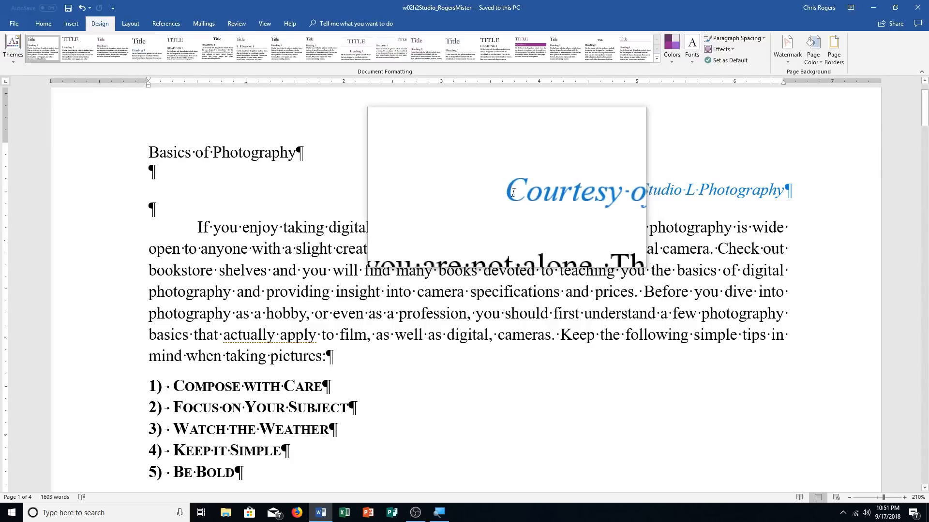
Format the text from "Courtesy of Phillips Studio L Photography" through the last holiday tip bullet in two columns
{"action": "left_click_drag", "start_coordinate": [513, 192], "coordinate": [523, 334]}
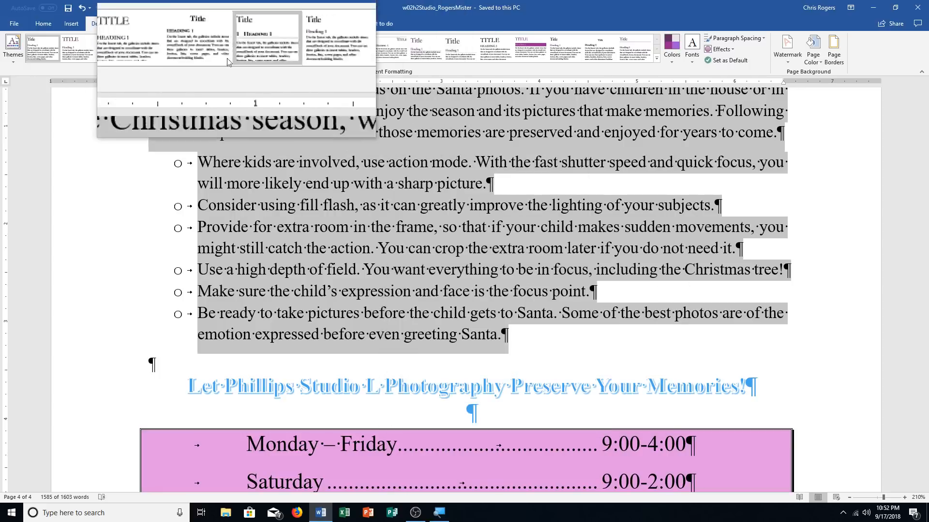
{"action": "left_click", "coordinate": [126, 26]}
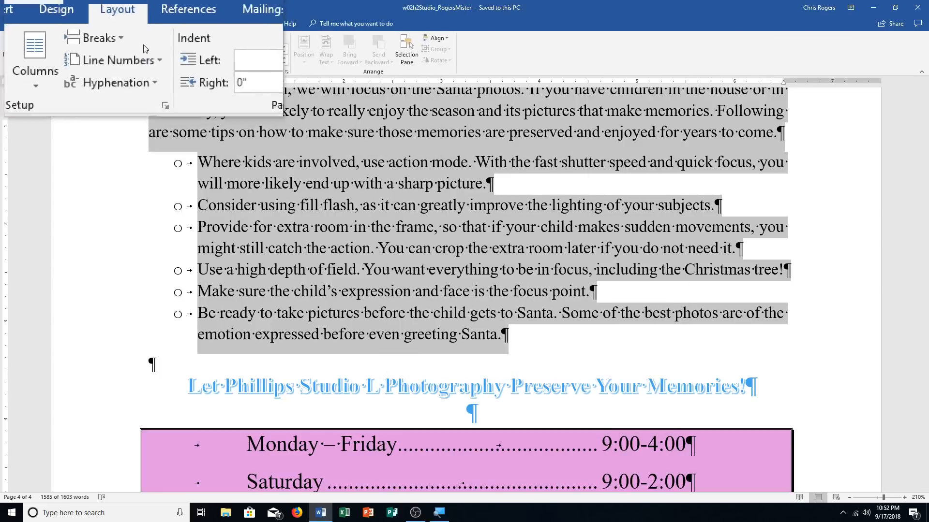
{"action": "left_click", "coordinate": [89, 56]}
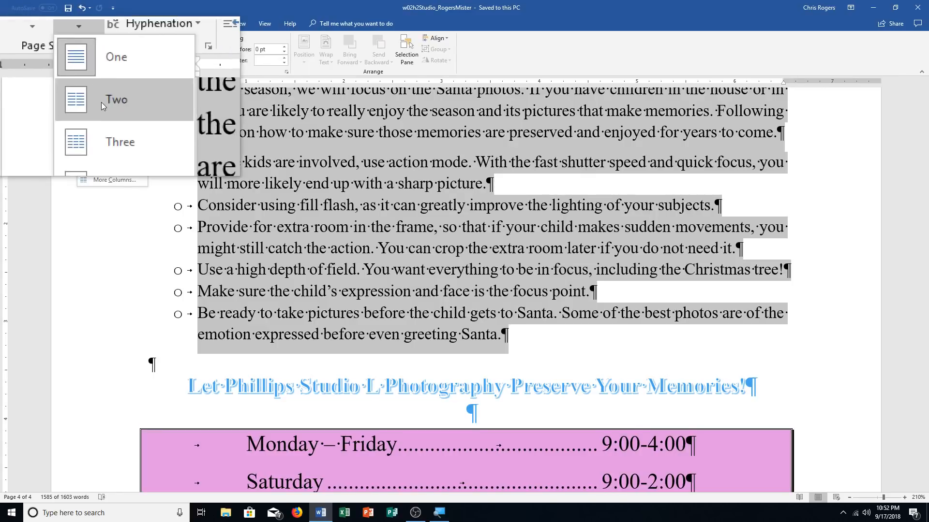
{"action": "left_click", "coordinate": [101, 102]}
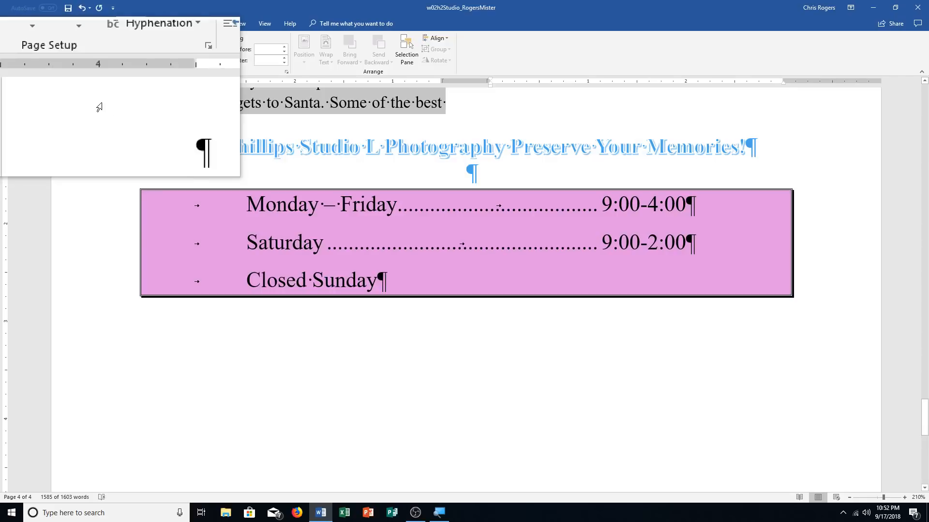
{"action": "scroll", "coordinate": [168, 187], "scroll_direction": "up", "scroll_amount": 6}
{"action": "scroll", "coordinate": [168, 187], "scroll_direction": "up", "scroll_amount": 6}
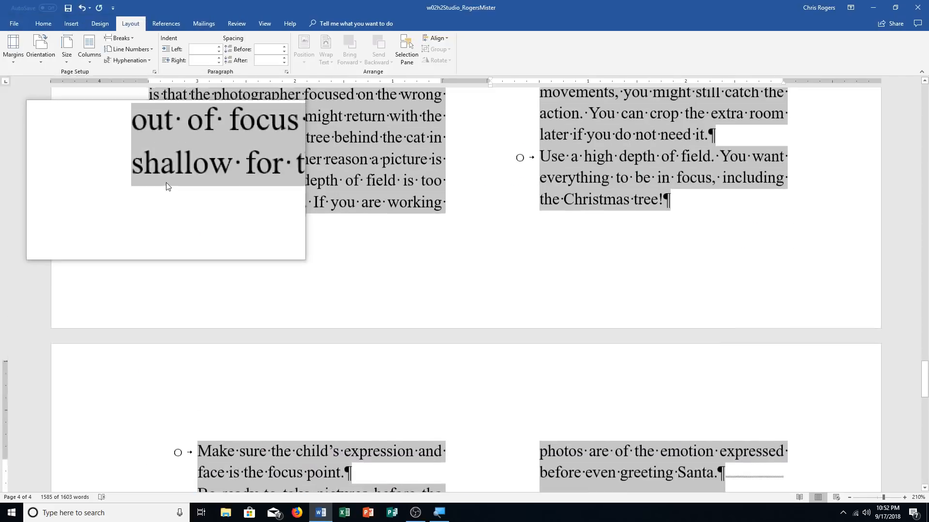
{"action": "scroll", "coordinate": [167, 185], "scroll_direction": "up", "scroll_amount": 2}
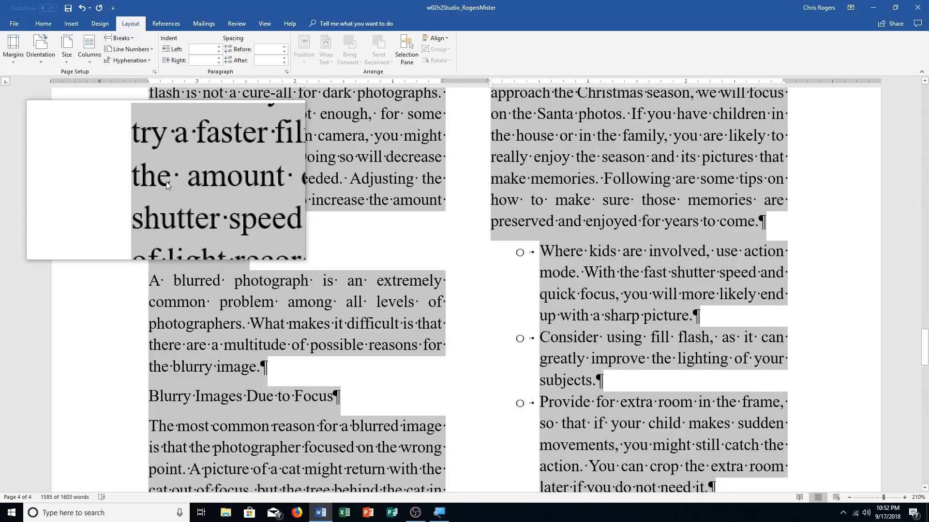
Center the title "Basics of Photography" at the beginning of the document
{"action": "key", "text": "ctrl+Home"}
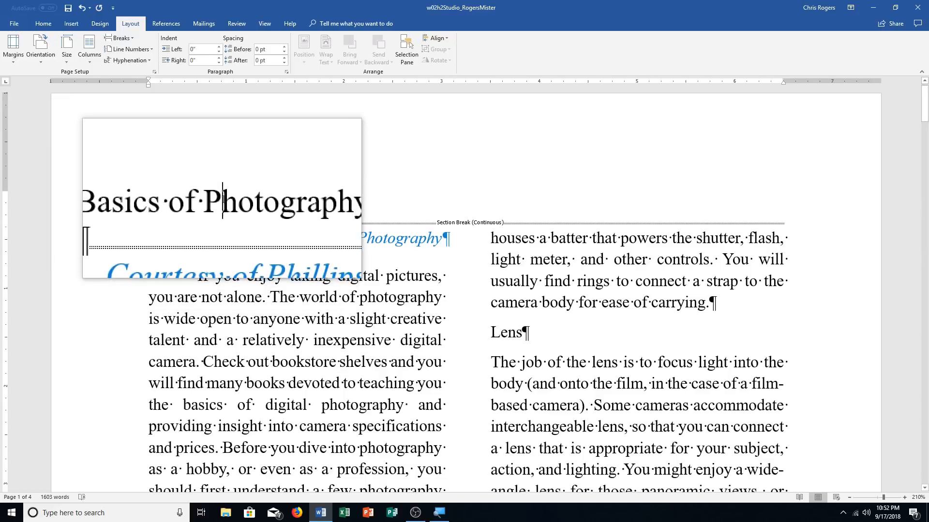
{"action": "left_click", "coordinate": [223, 199]}
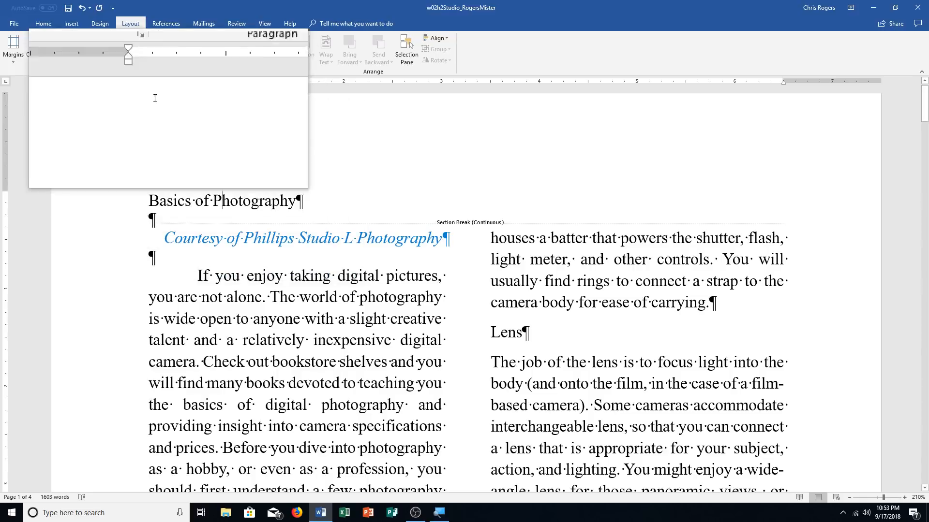
{"action": "left_click", "coordinate": [54, 25]}
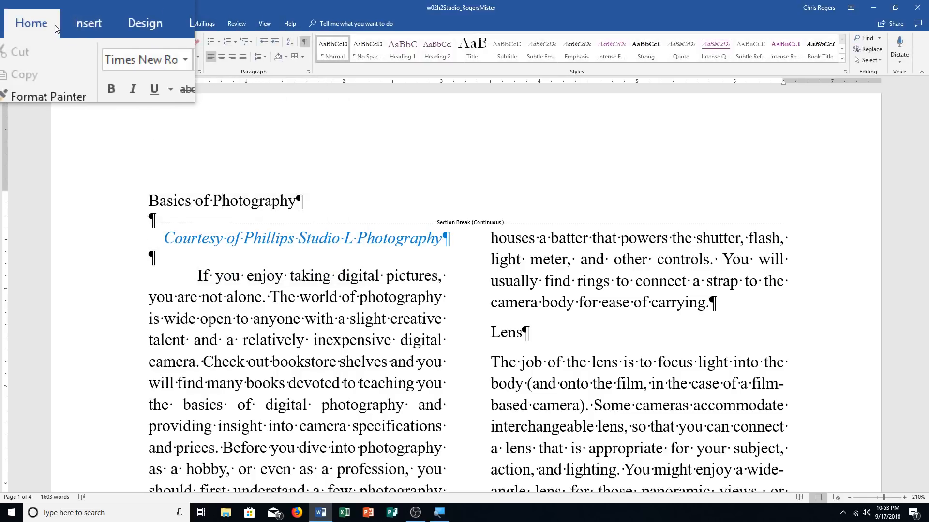
{"action": "left_click", "coordinate": [221, 58]}
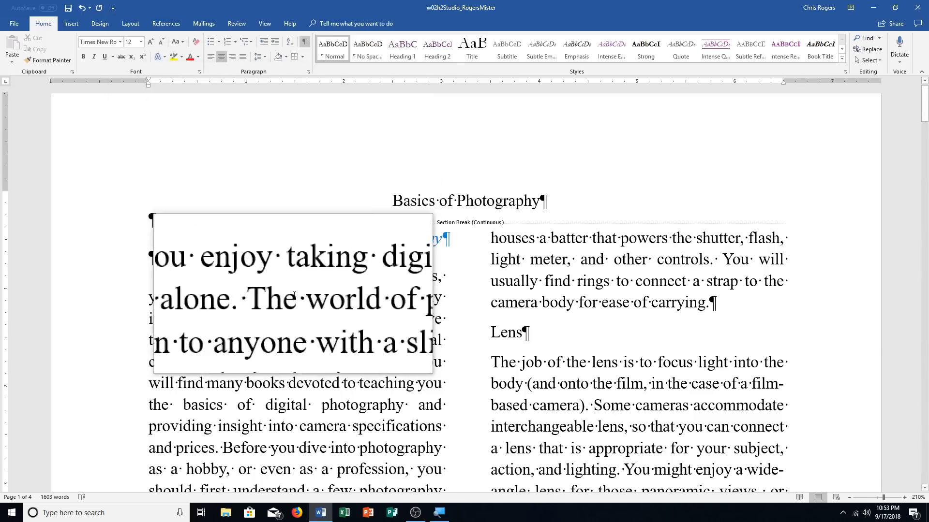
Remove the first-line indent from the paragraphs beginning "If you enjoy taking digital pictures" and "First things first."
{"action": "left_click", "coordinate": [310, 302]}
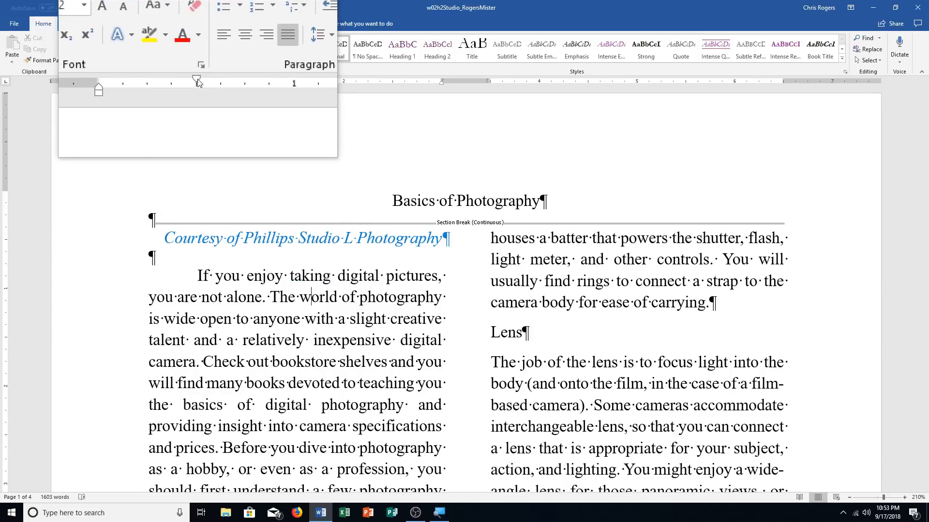
{"action": "left_click_drag", "start_coordinate": [196, 80], "coordinate": [146, 81]}
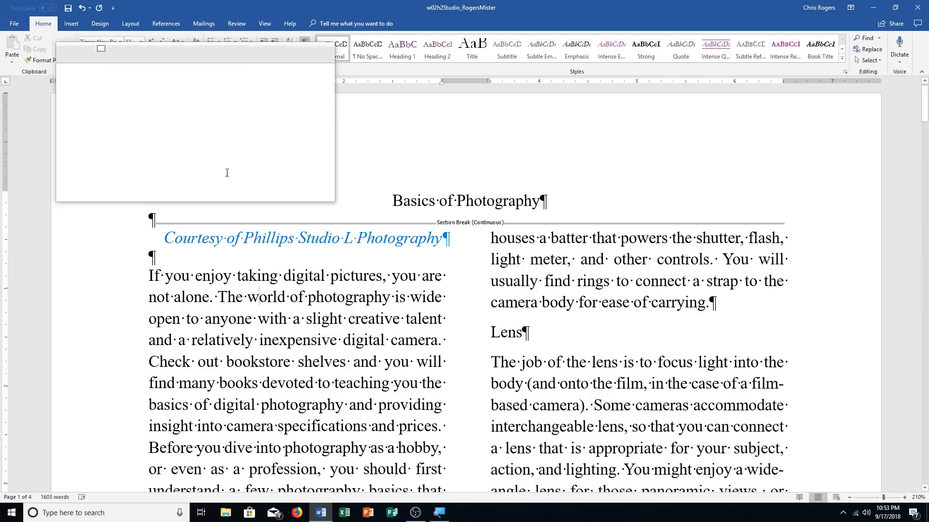
{"action": "scroll", "coordinate": [334, 259], "scroll_direction": "down", "scroll_amount": 3}
{"action": "scroll", "coordinate": [347, 259], "scroll_direction": "down", "scroll_amount": 3}
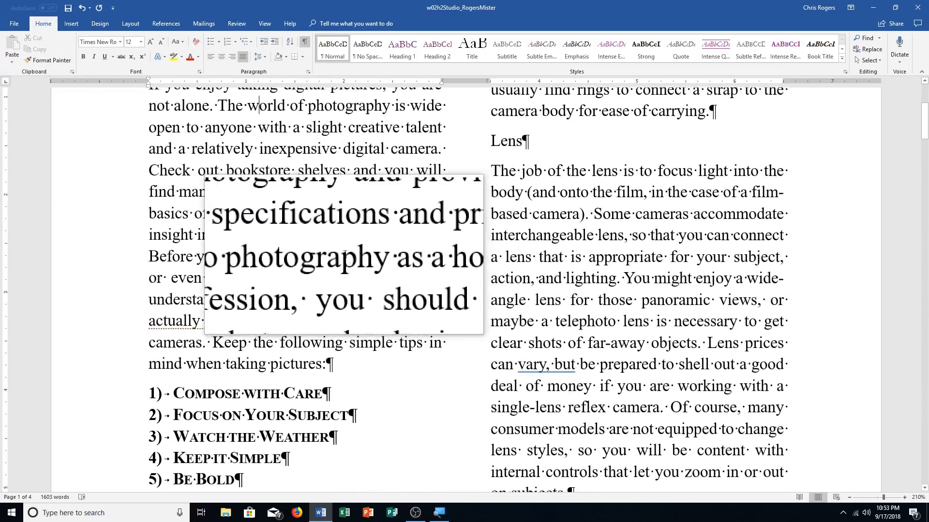
{"action": "scroll", "coordinate": [344, 251], "scroll_direction": "down", "scroll_amount": 3}
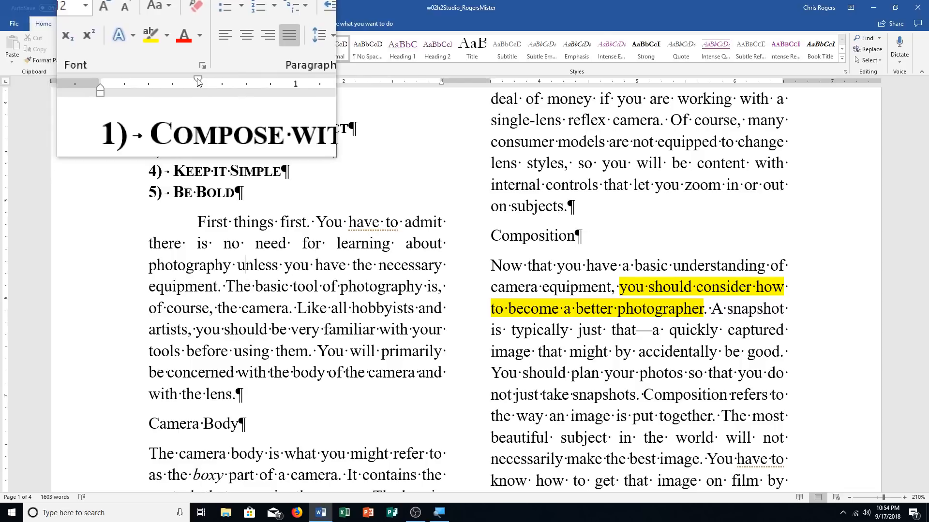
{"action": "left_click_drag", "start_coordinate": [198, 81], "coordinate": [149, 83]}
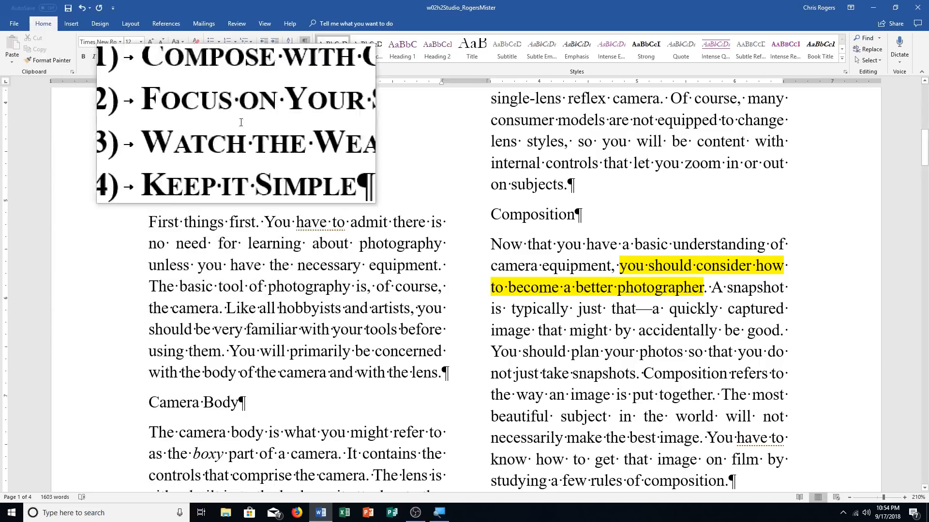
Display the document as multiple pages and review the column layout from the first page to the last
{"action": "left_click", "coordinate": [275, 24]}
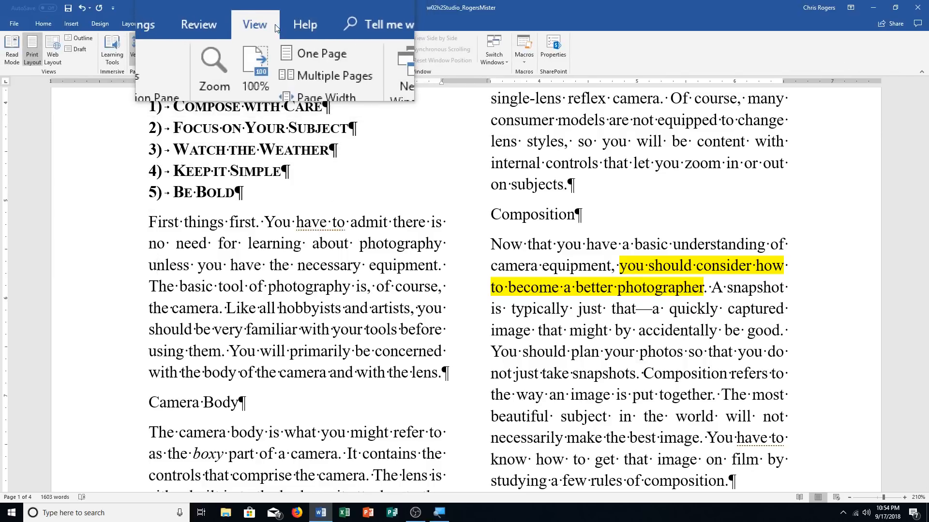
{"action": "left_click", "coordinate": [300, 47]}
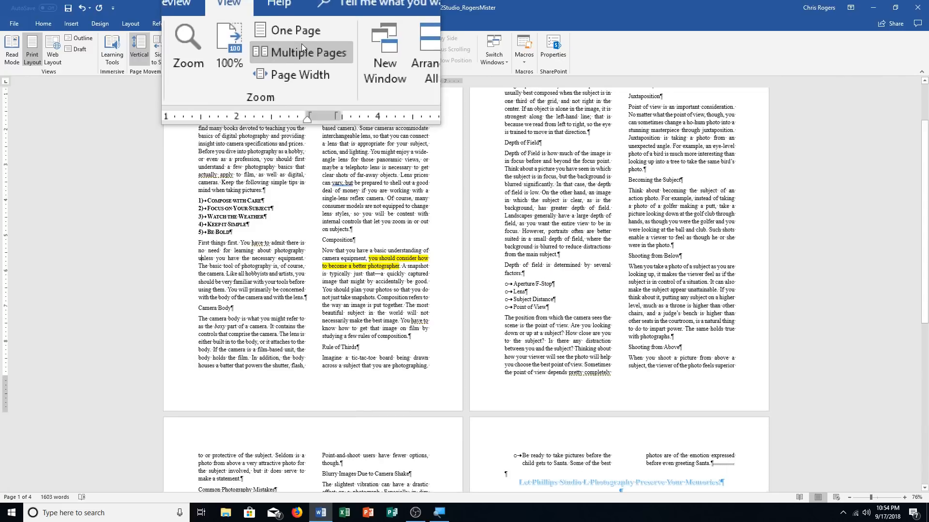
{"action": "scroll", "coordinate": [100, 200], "scroll_direction": "up", "scroll_amount": 2}
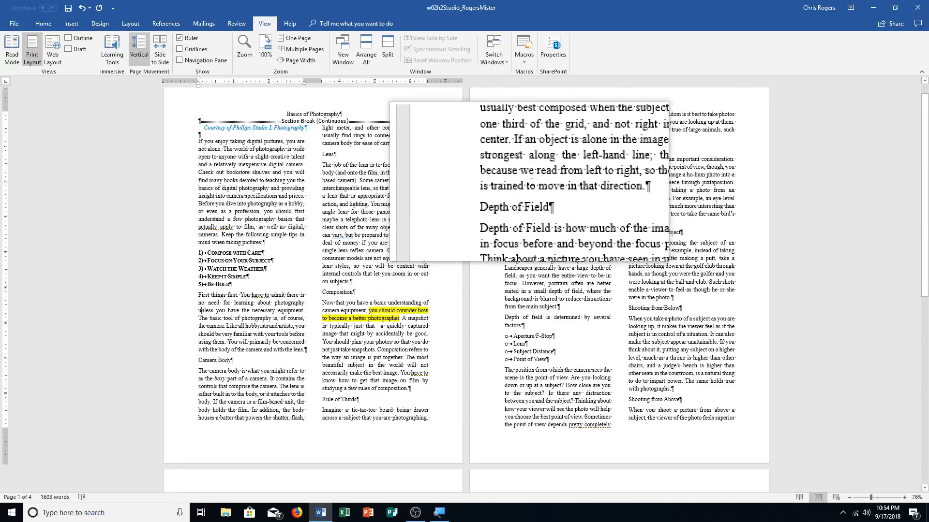
{"action": "scroll", "coordinate": [456, 249], "scroll_direction": "down", "scroll_amount": 10}
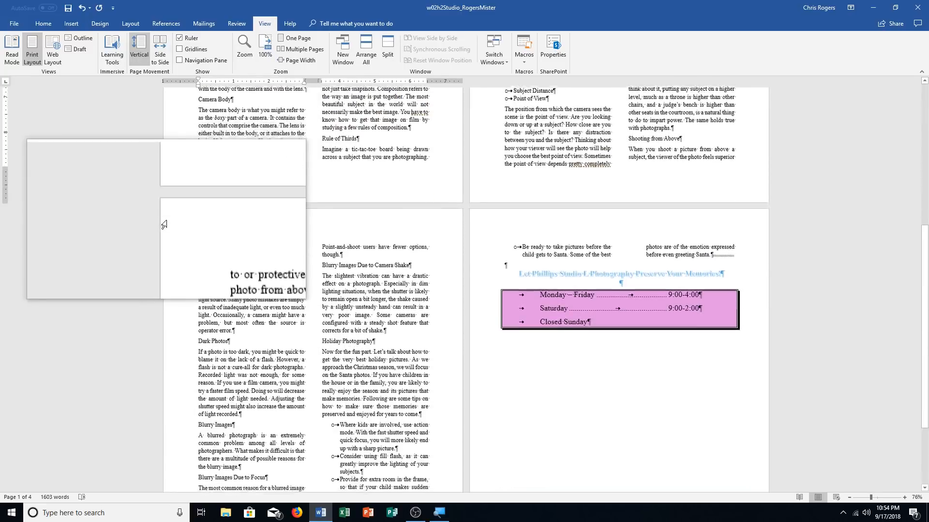
{"action": "scroll", "coordinate": [164, 224], "scroll_direction": "down", "scroll_amount": 4}
{"action": "scroll", "coordinate": [164, 223], "scroll_direction": "up", "scroll_amount": 10}
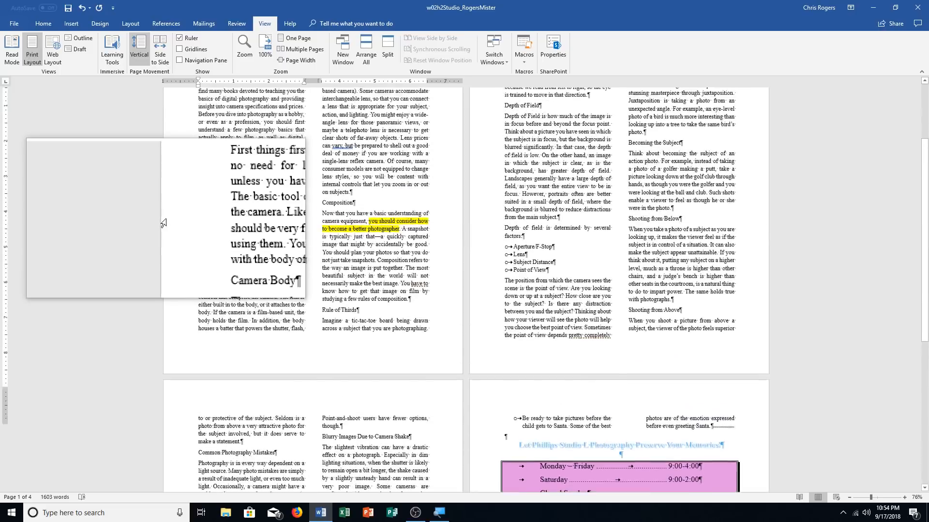
{"action": "scroll", "coordinate": [165, 224], "scroll_direction": "up", "scroll_amount": 4}
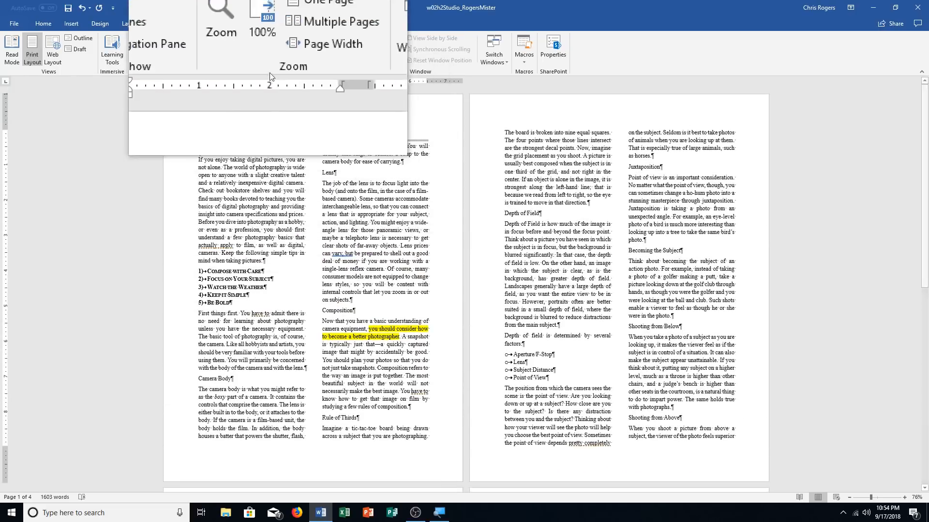
Set the document zoom to 100% and save the document
{"action": "left_click", "coordinate": [266, 54]}
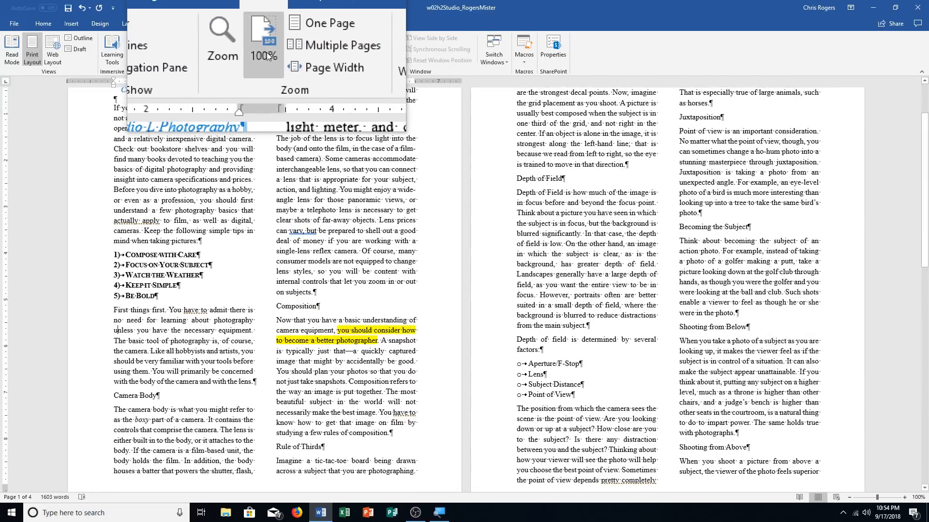
{"action": "scroll", "coordinate": [329, 212], "scroll_direction": "up", "scroll_amount": 2}
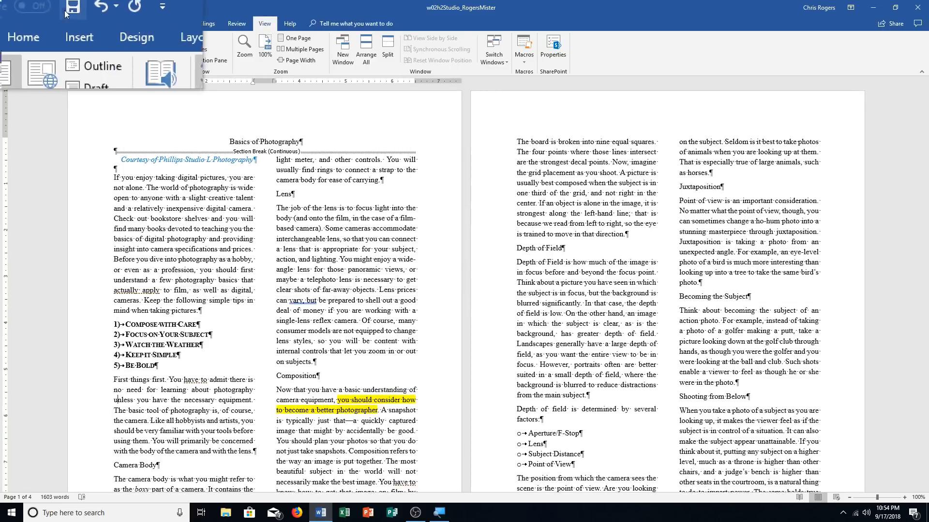
{"action": "left_click", "coordinate": [67, 9]}
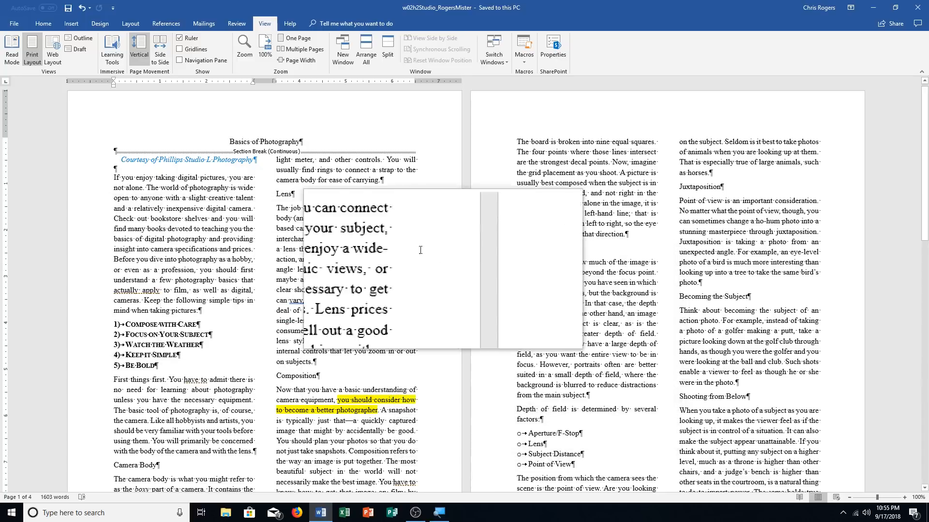
Apply the Heading 1 style to the "Camera Body" line on the first page
{"action": "scroll", "coordinate": [421, 250], "scroll_direction": "down", "scroll_amount": 5}
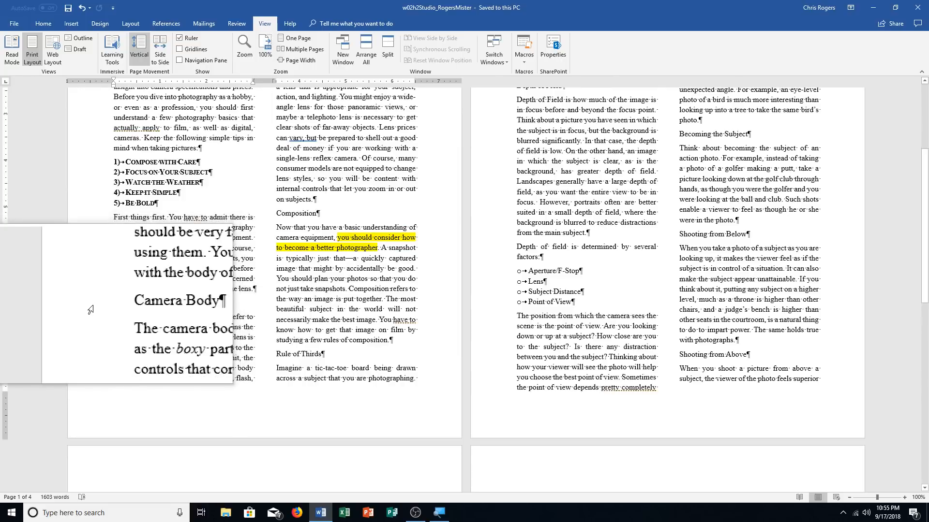
{"action": "left_click", "coordinate": [90, 310]}
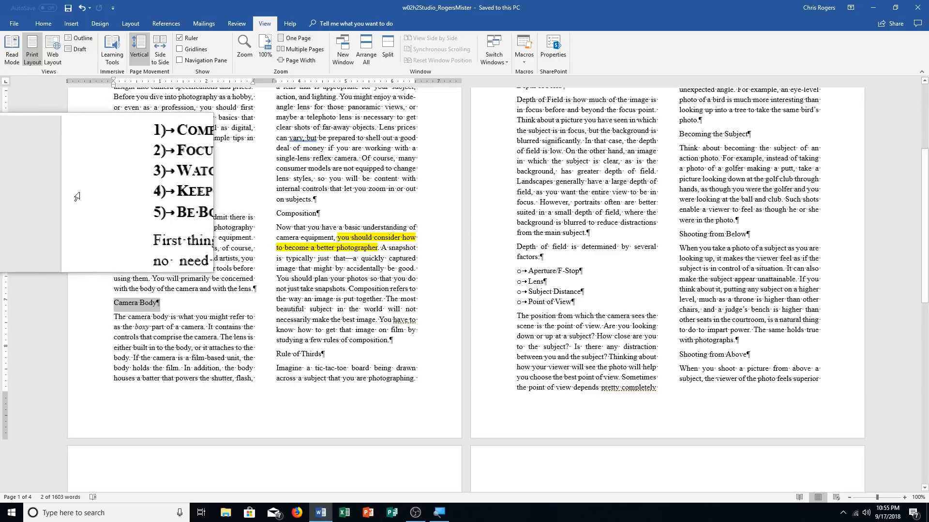
{"action": "left_click", "coordinate": [53, 22]}
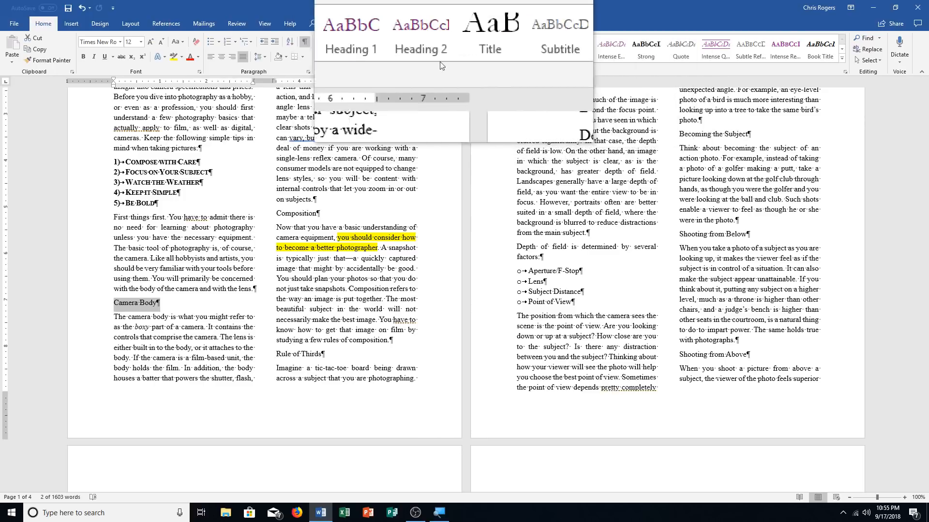
{"action": "left_click", "coordinate": [415, 50]}
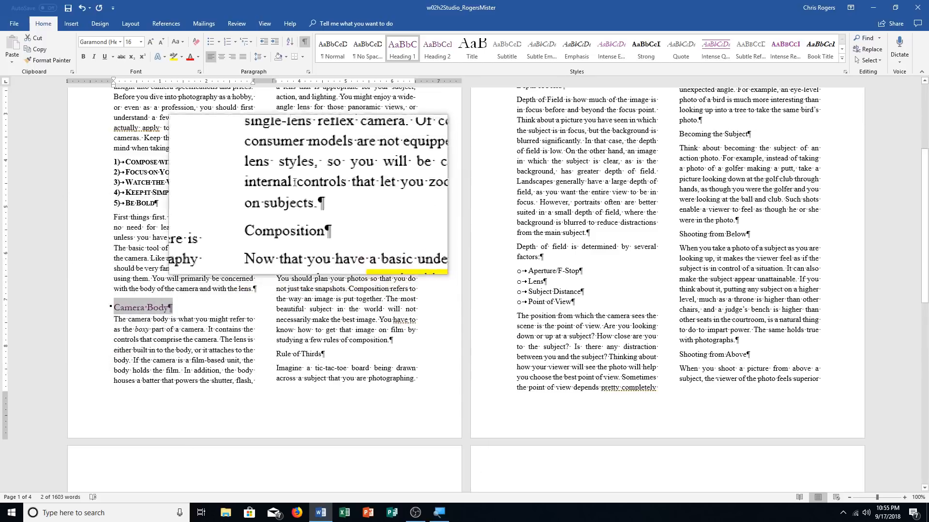
Apply the Heading 1 style to the "Lens" and "Composition" lines on the first page
{"action": "scroll", "coordinate": [187, 243], "scroll_direction": "up", "scroll_amount": 4}
{"action": "scroll", "coordinate": [186, 243], "scroll_direction": "up", "scroll_amount": 2}
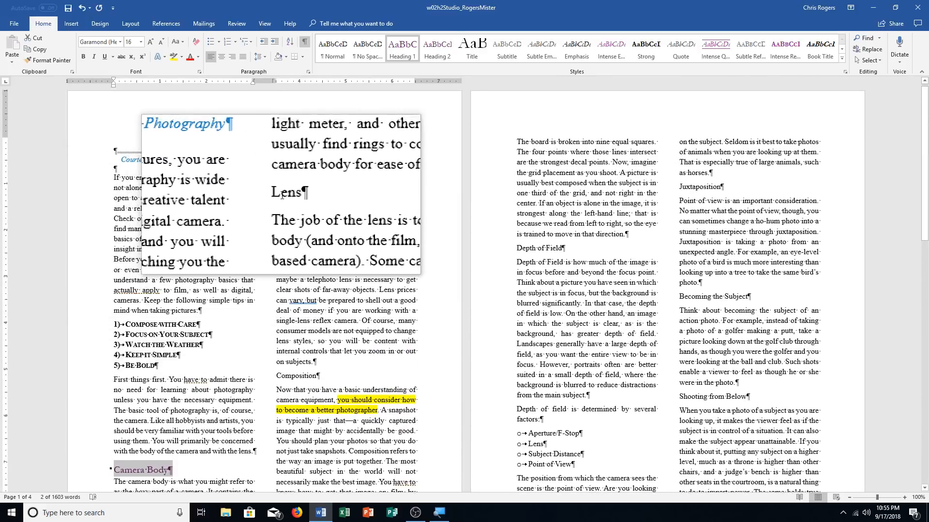
{"action": "triple_click", "coordinate": [281, 196]}
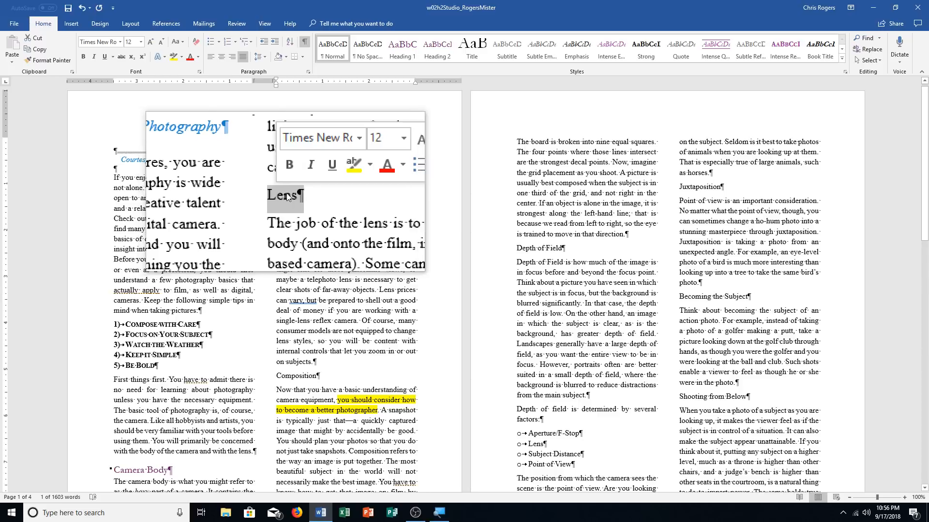
{"action": "left_click", "coordinate": [402, 48]}
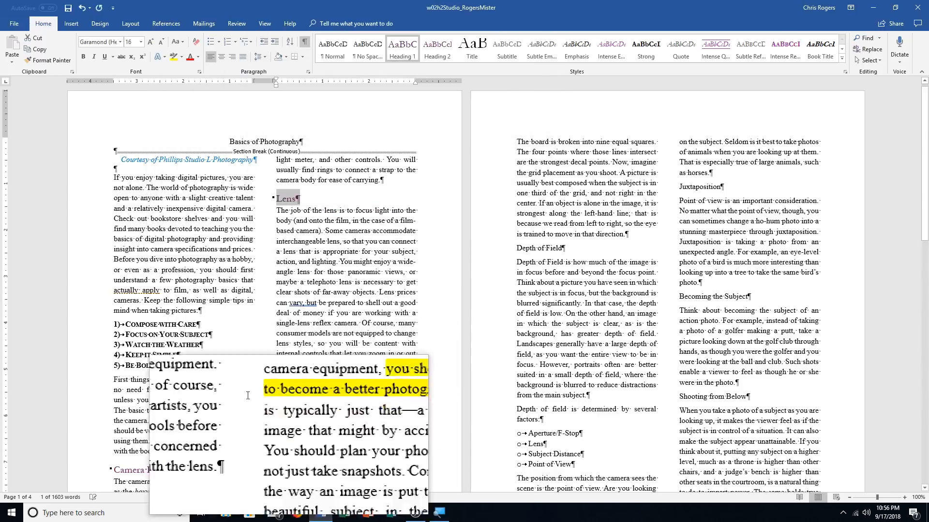
{"action": "left_click", "coordinate": [297, 381]}
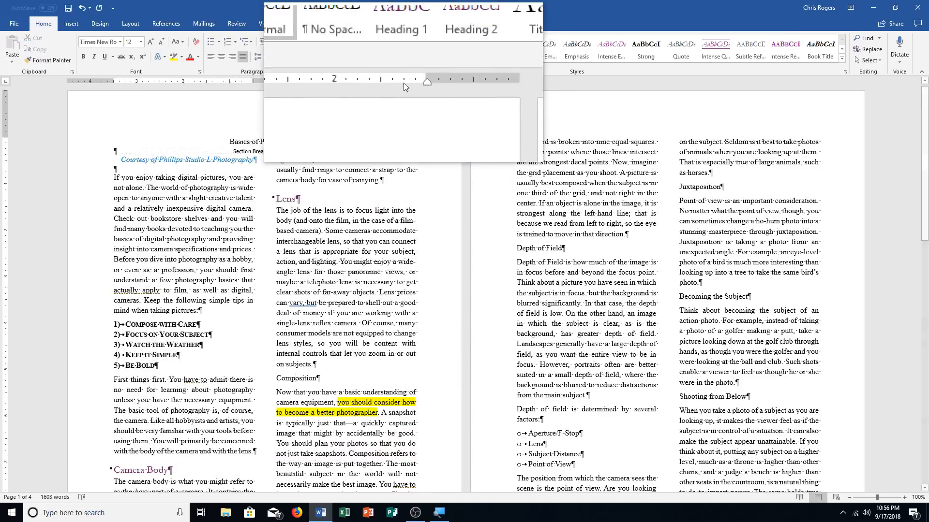
{"action": "left_click", "coordinate": [403, 49]}
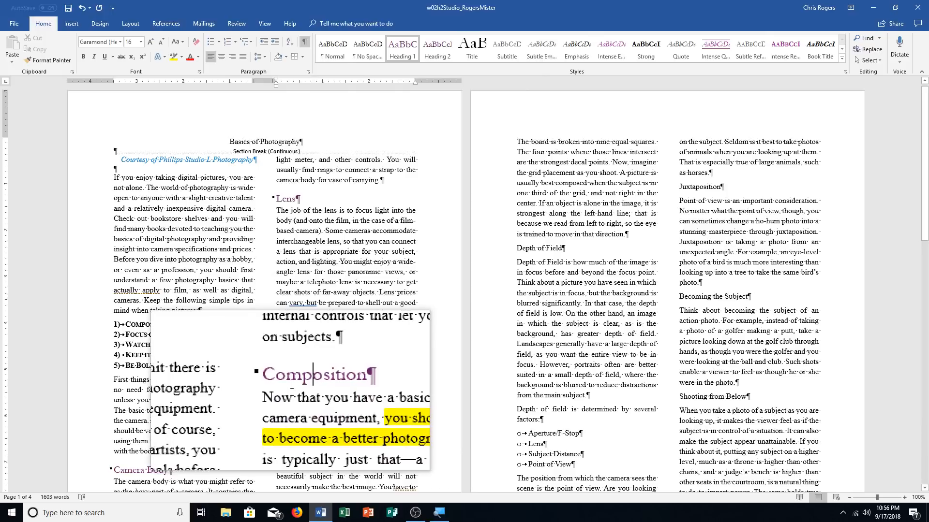
Apply the Heading 1 style to the "Juxtaposition" line on the second page
{"action": "scroll", "coordinate": [285, 367], "scroll_direction": "down", "scroll_amount": 3}
{"action": "scroll", "coordinate": [264, 295], "scroll_direction": "down", "scroll_amount": 1}
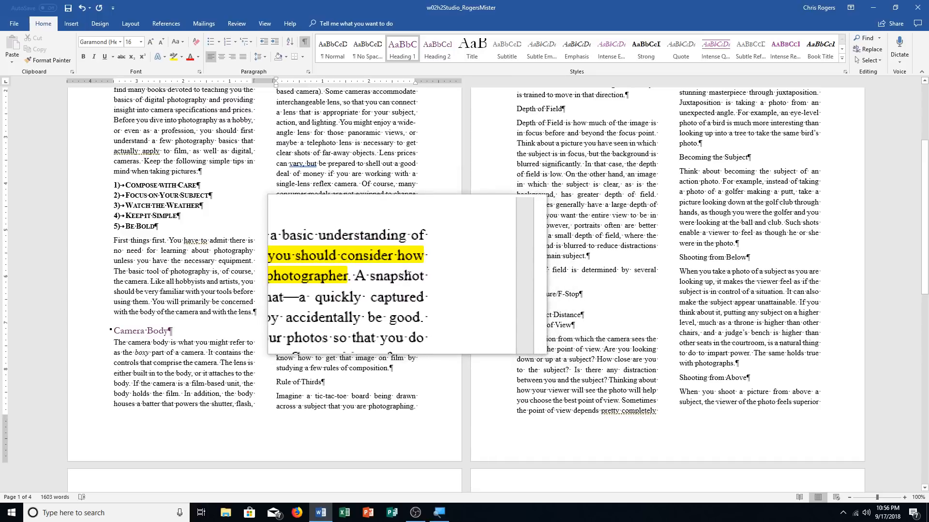
{"action": "scroll", "coordinate": [532, 300], "scroll_direction": "up", "scroll_amount": 4}
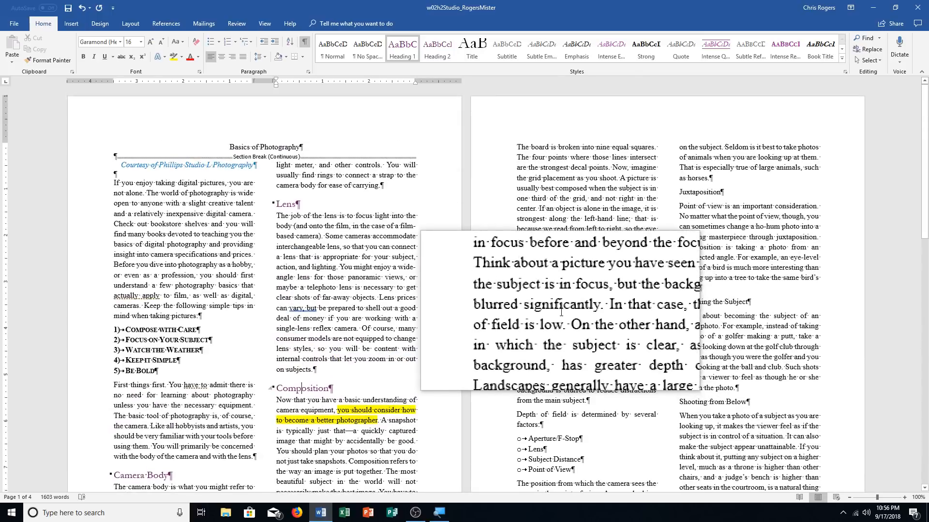
{"action": "scroll", "coordinate": [561, 312], "scroll_direction": "down", "scroll_amount": 3}
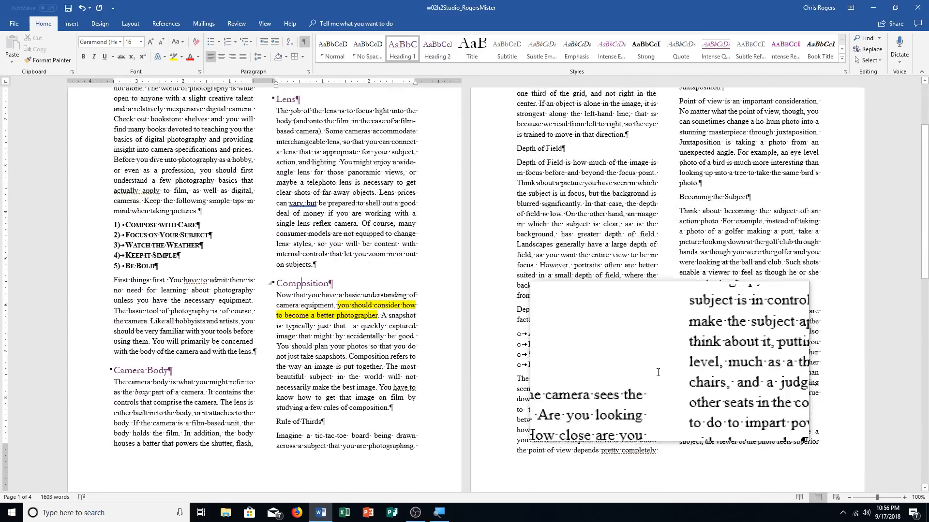
{"action": "scroll", "coordinate": [576, 368], "scroll_direction": "up", "scroll_amount": 3}
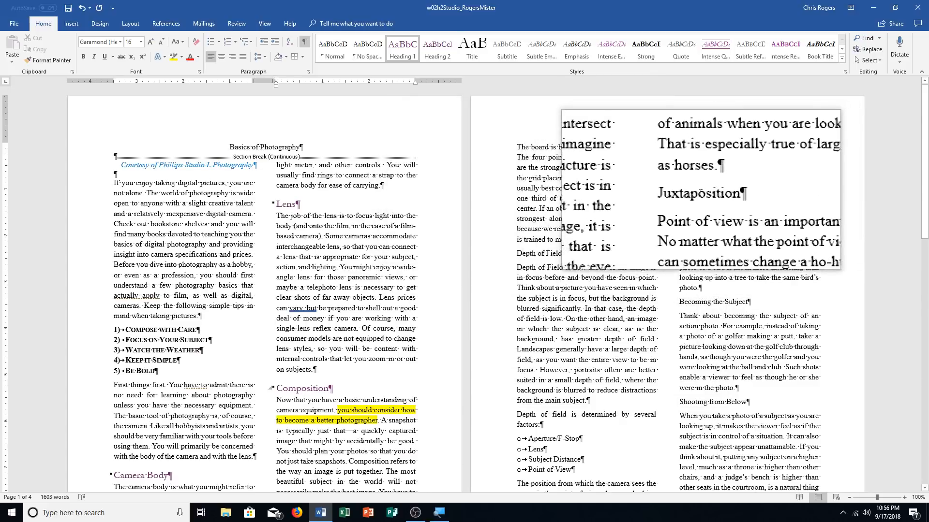
{"action": "double_click", "coordinate": [700, 194]}
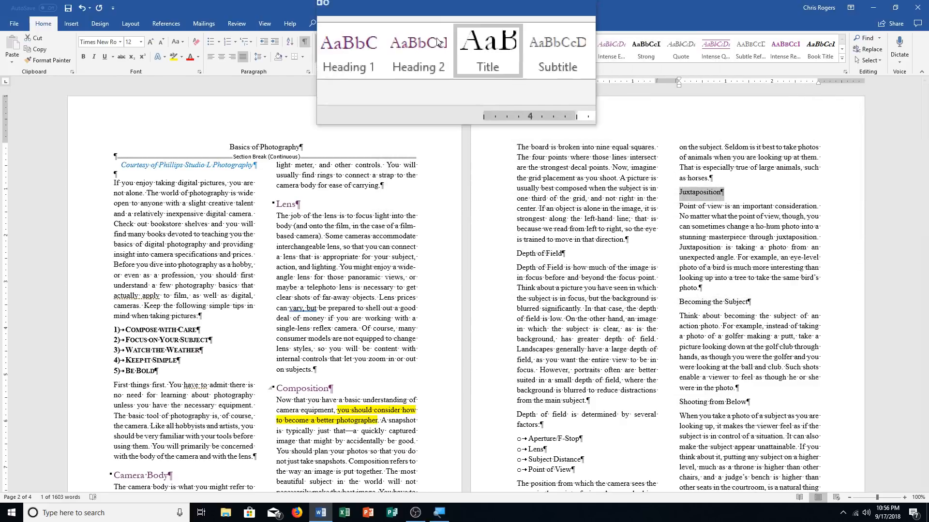
{"action": "left_click", "coordinate": [409, 53]}
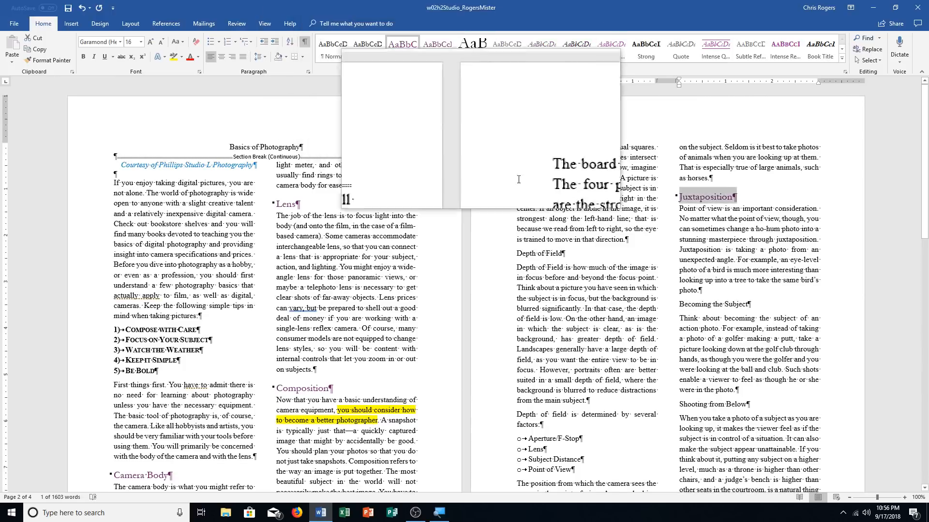
Apply the Heading 1 style to the "Common Photography Mistakes" and "Holiday Photography" lines on the third page
{"action": "scroll", "coordinate": [773, 403], "scroll_direction": "down", "scroll_amount": 5}
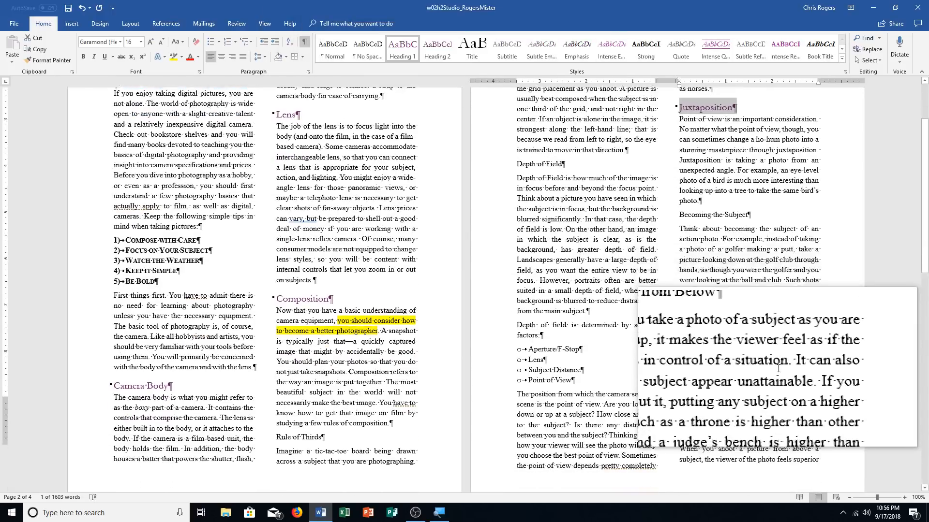
{"action": "scroll", "coordinate": [559, 274], "scroll_direction": "down", "scroll_amount": 7}
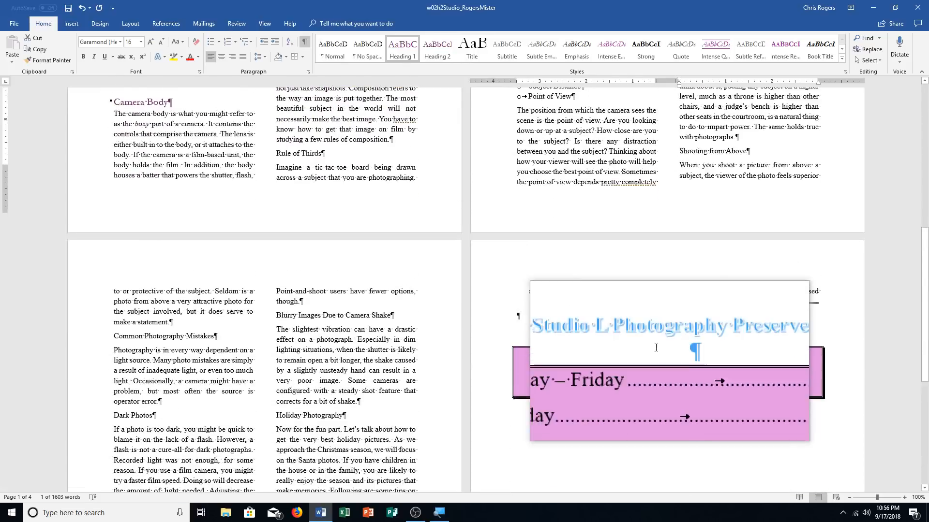
{"action": "scroll", "coordinate": [561, 314], "scroll_direction": "down", "scroll_amount": 3}
{"action": "left_click_drag", "start_coordinate": [214, 222], "coordinate": [114, 221]}
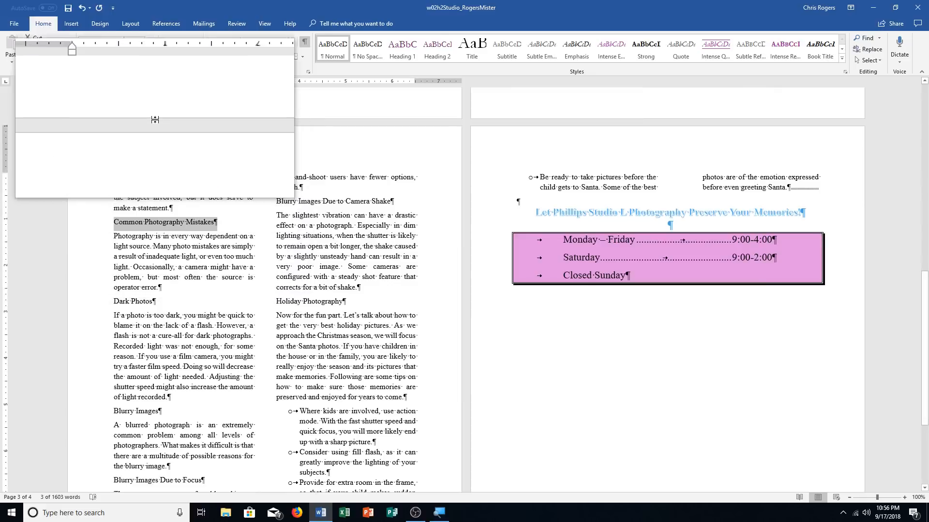
{"action": "left_click", "coordinate": [394, 57]}
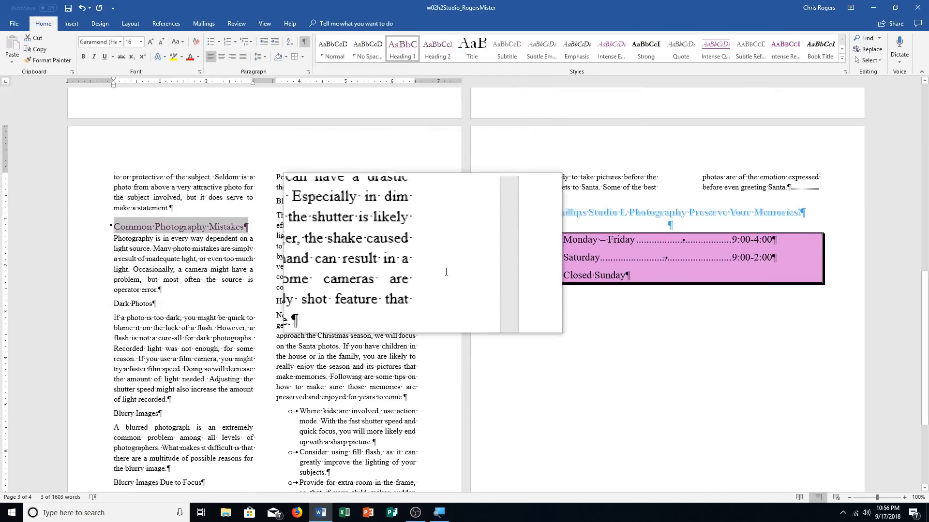
{"action": "left_click_drag", "start_coordinate": [336, 296], "coordinate": [274, 296]}
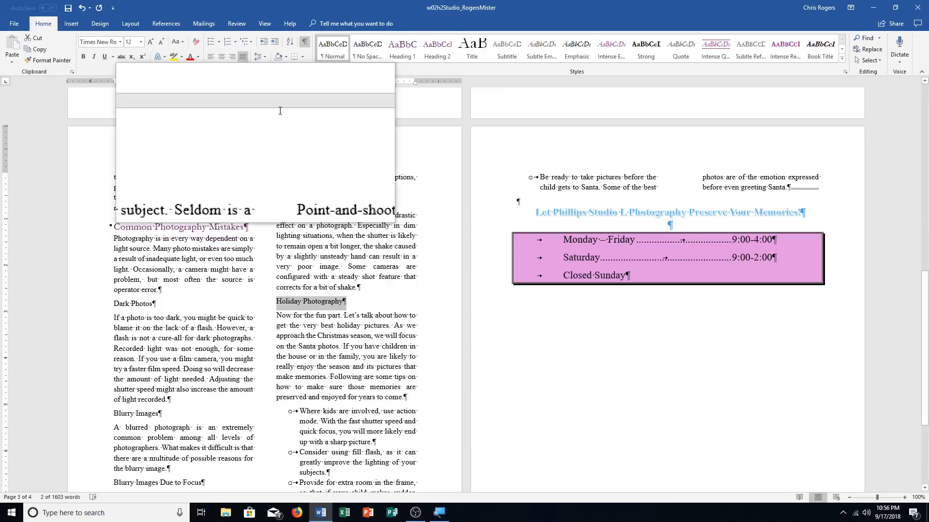
{"action": "left_click", "coordinate": [415, 50]}
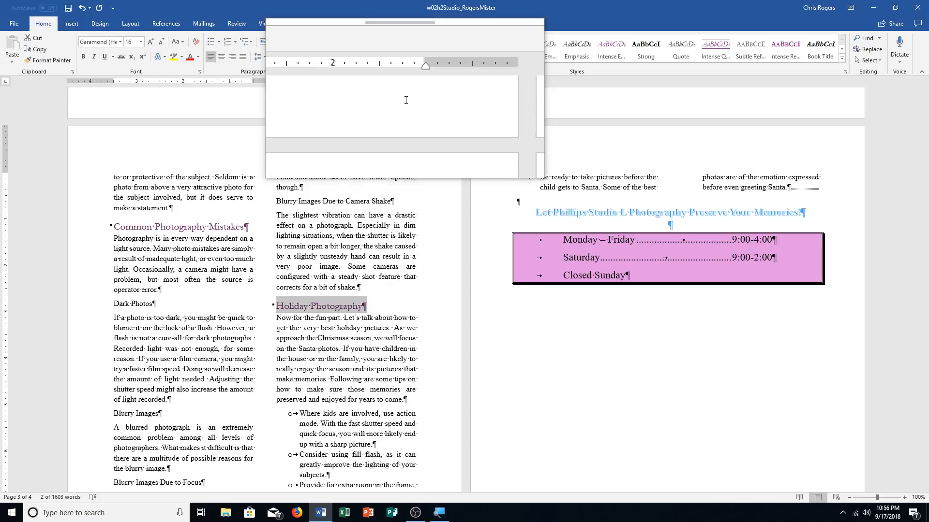
Apply the Heading 2 style to "Rule of Thirds", "Depth of Field", "Becoming the Subject", "Shooting from Below" and "Shooting from Above" on the first two pages
{"action": "scroll", "coordinate": [334, 314], "scroll_direction": "up", "scroll_amount": 6}
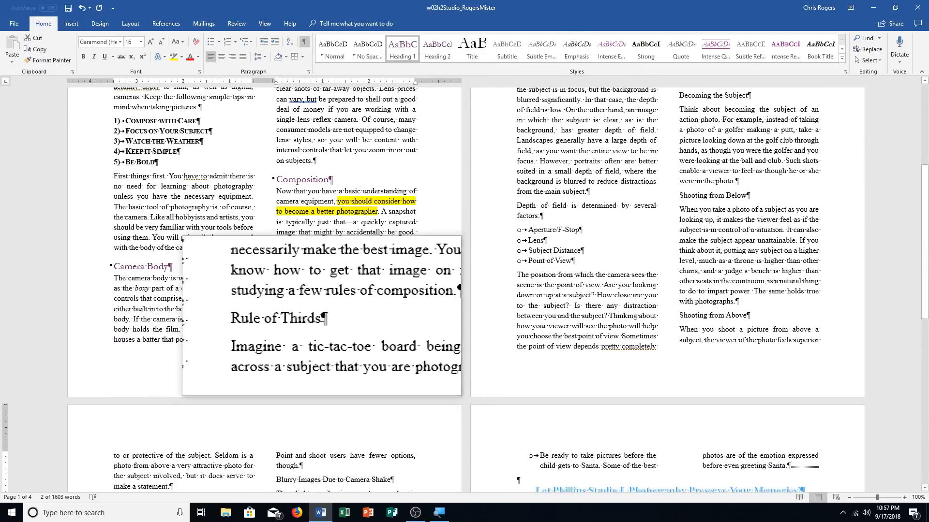
{"action": "left_click_drag", "start_coordinate": [322, 317], "coordinate": [284, 312]}
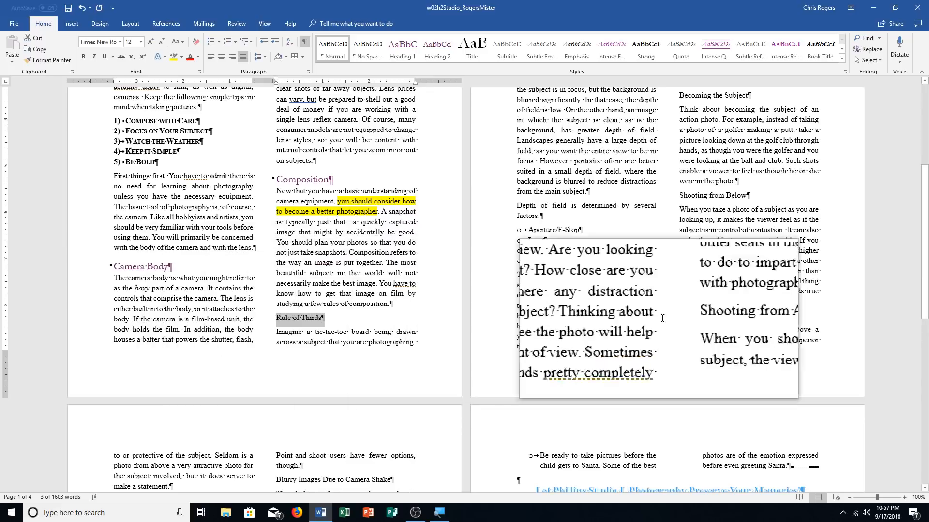
{"action": "scroll", "coordinate": [588, 358], "scroll_direction": "up", "scroll_amount": 7}
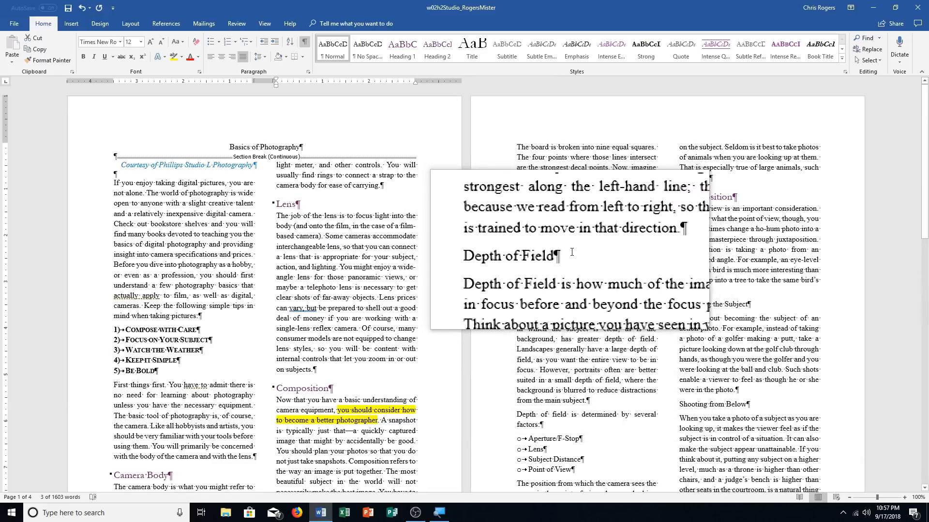
{"action": "triple_click", "coordinate": [530, 251], "text": "ctrl"}
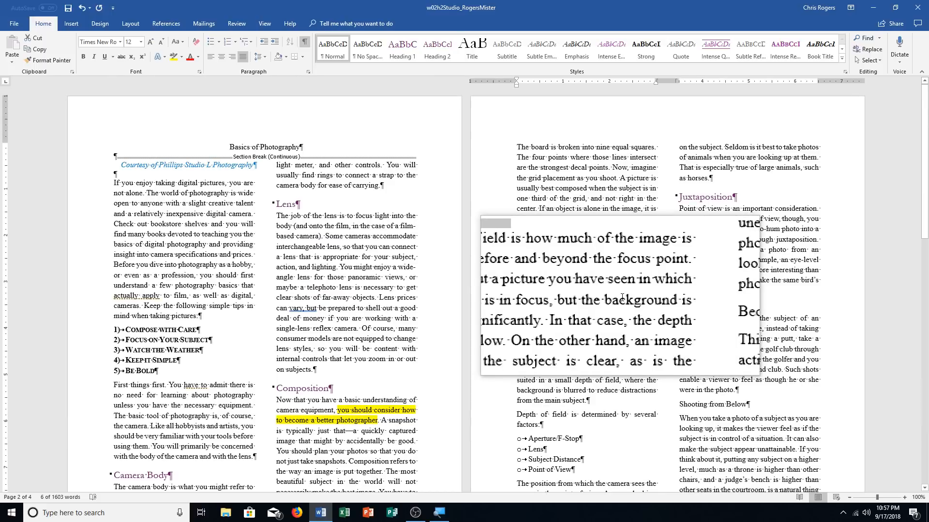
{"action": "scroll", "coordinate": [554, 239], "scroll_direction": "down", "scroll_amount": 1}
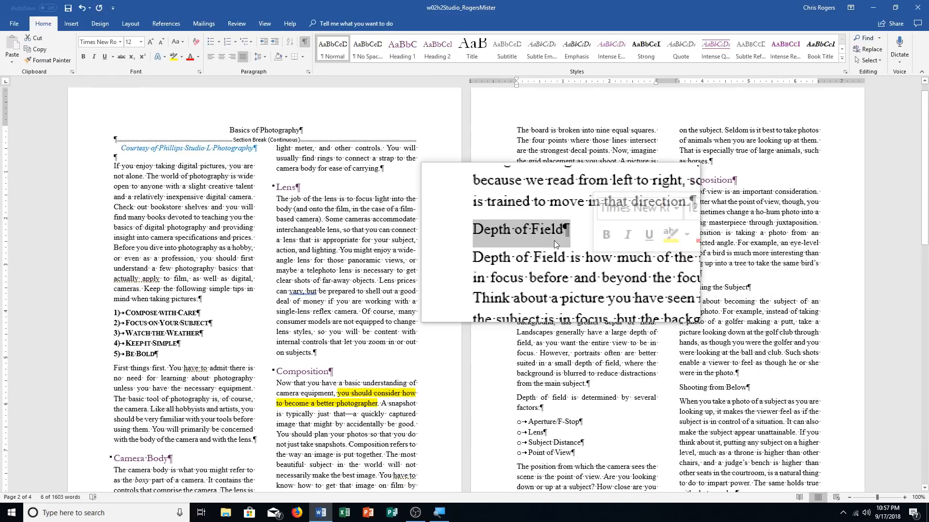
{"action": "scroll", "coordinate": [556, 242], "scroll_direction": "down", "scroll_amount": 5}
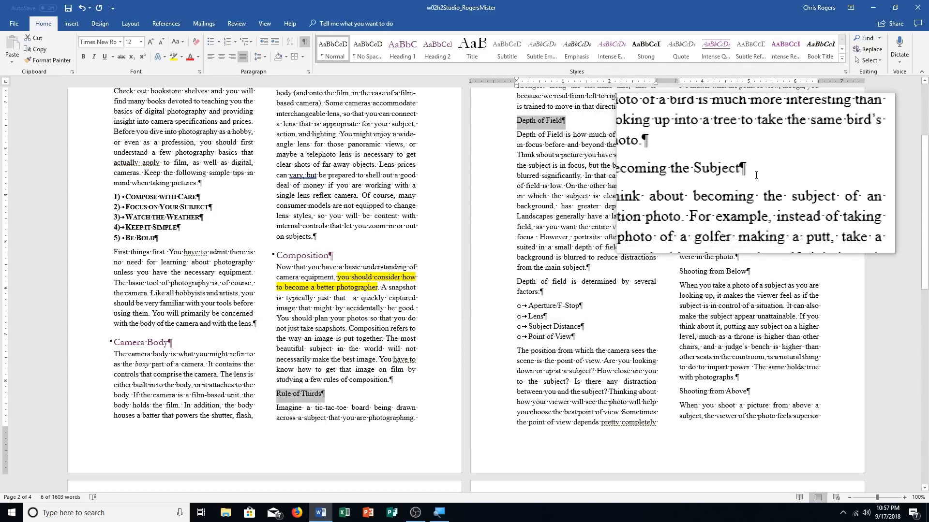
{"action": "left_click", "coordinate": [702, 178], "text": "ctrl"}
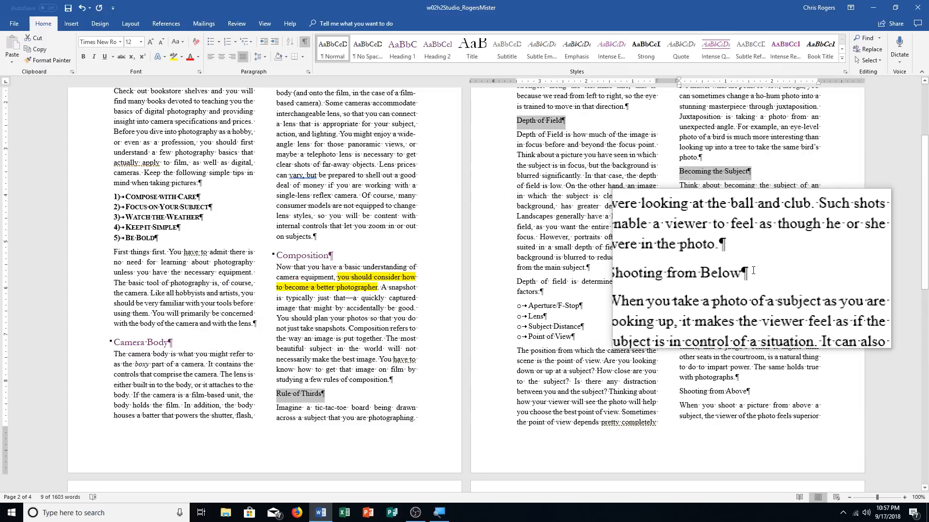
{"action": "left_click", "coordinate": [750, 271], "text": "ctrl"}
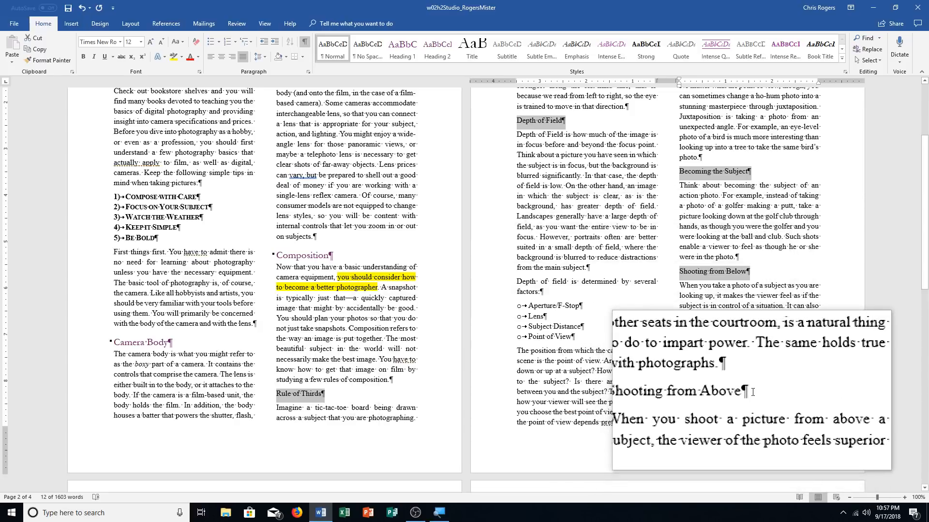
{"action": "left_click_drag", "start_coordinate": [753, 392], "coordinate": [692, 390]}
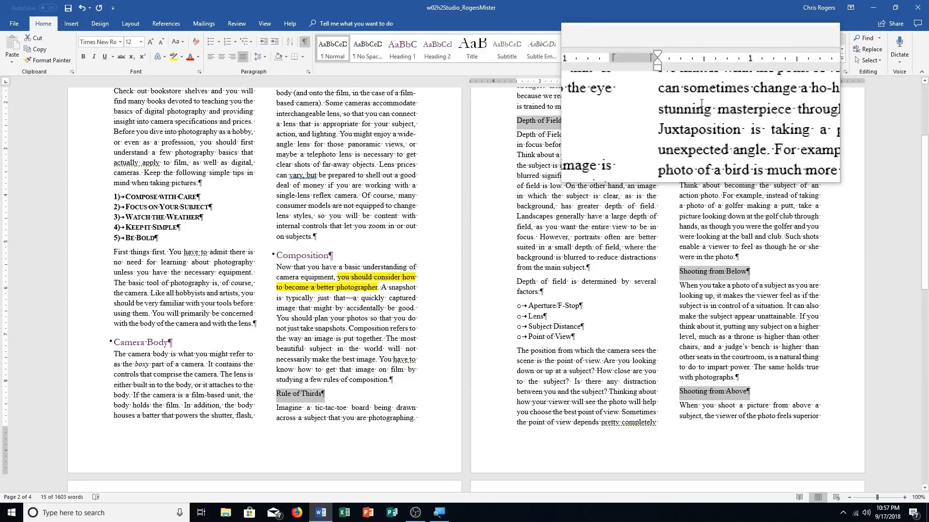
{"action": "left_click", "coordinate": [437, 50]}
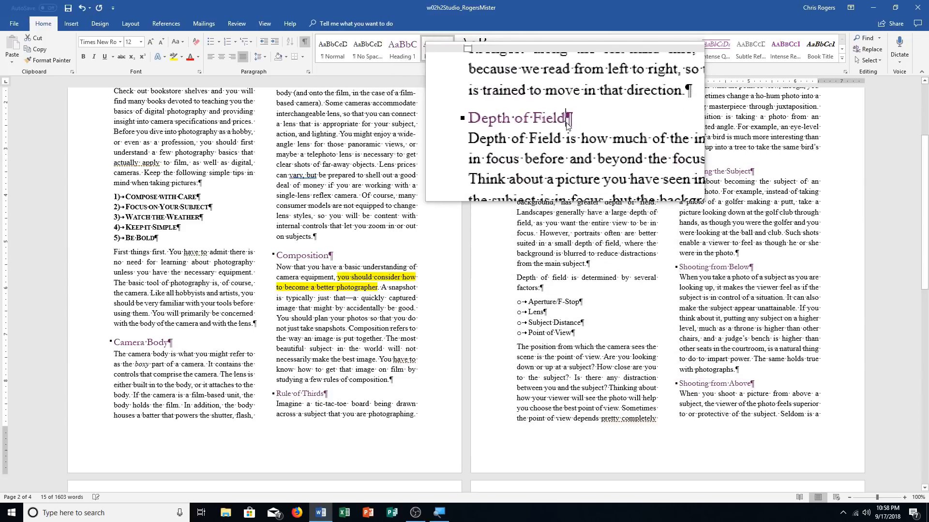
Undo the last style change and reapply Heading 2 to the same five subheading lines
{"action": "left_click", "coordinate": [567, 123]}
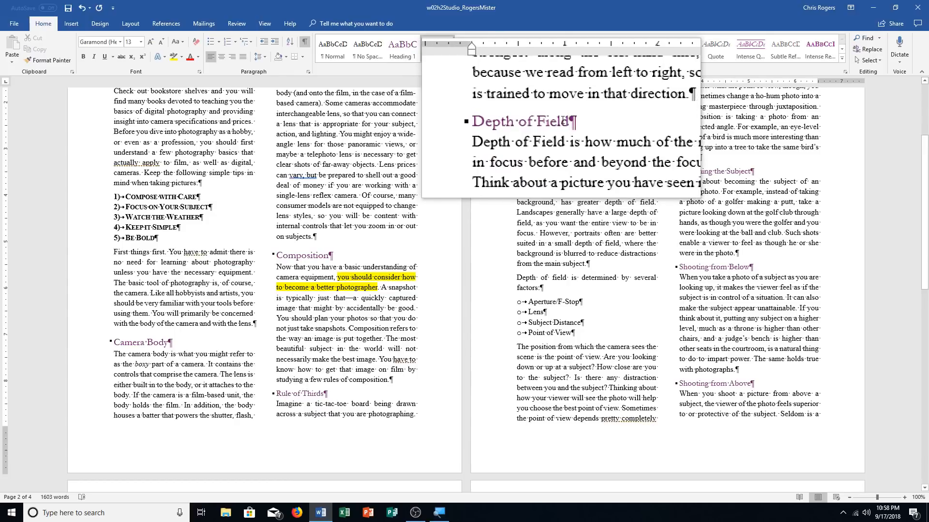
{"action": "key", "text": "ctrl+z"}
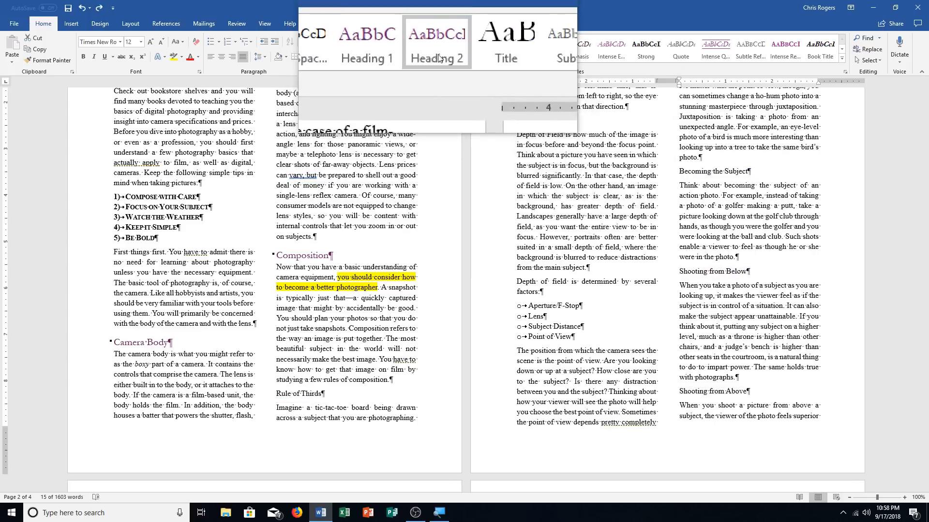
{"action": "left_click", "coordinate": [437, 55]}
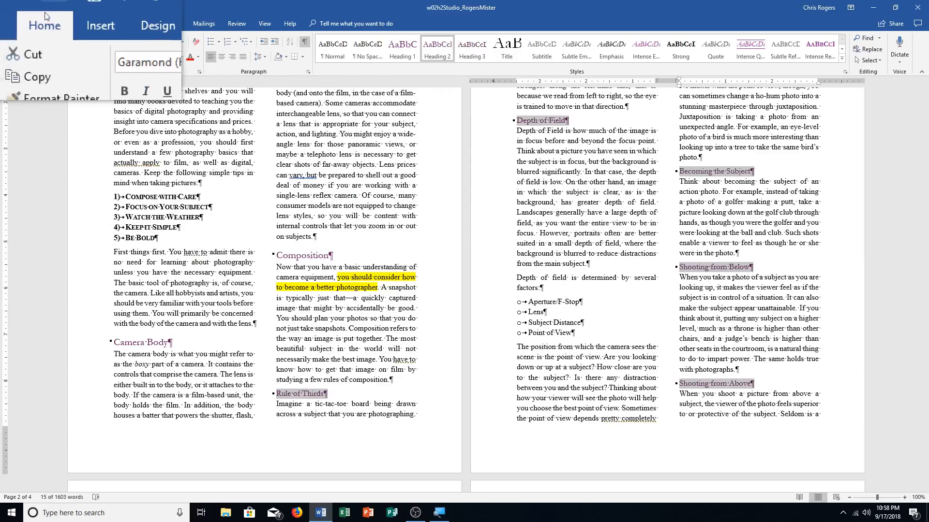
Copy the Heading 2 formatting to the "Dark Photos" line on the third page with Format Painter
{"action": "left_click", "coordinate": [41, 61]}
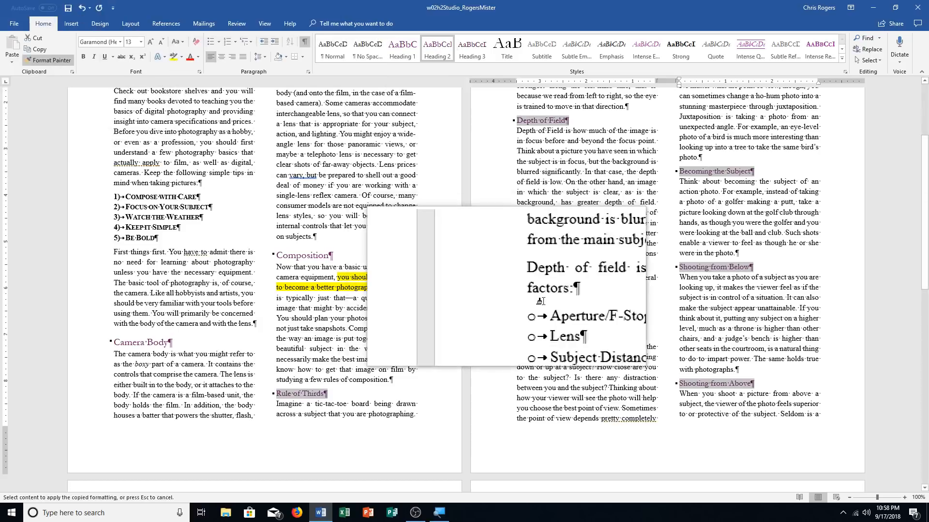
{"action": "scroll", "coordinate": [506, 324], "scroll_direction": "down", "scroll_amount": 1}
{"action": "scroll", "coordinate": [507, 325], "scroll_direction": "down", "scroll_amount": 6}
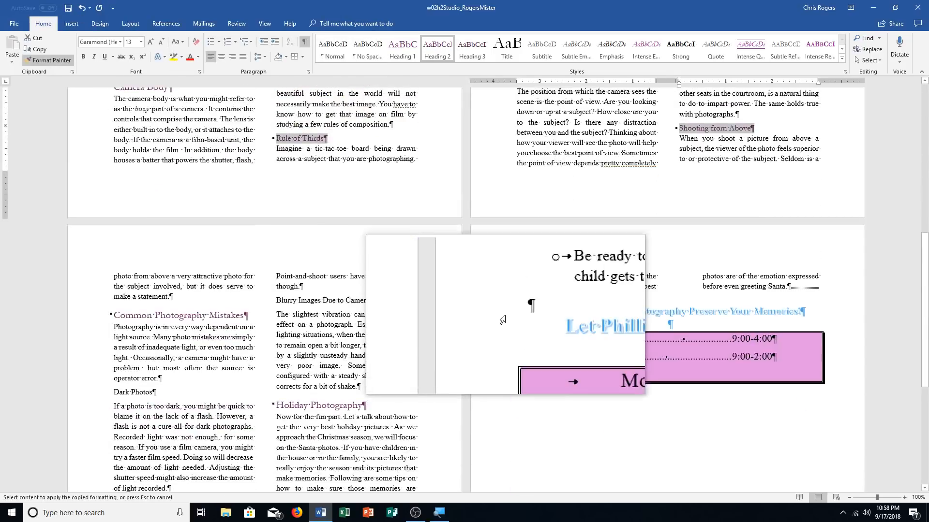
{"action": "scroll", "coordinate": [503, 320], "scroll_direction": "down", "scroll_amount": 2}
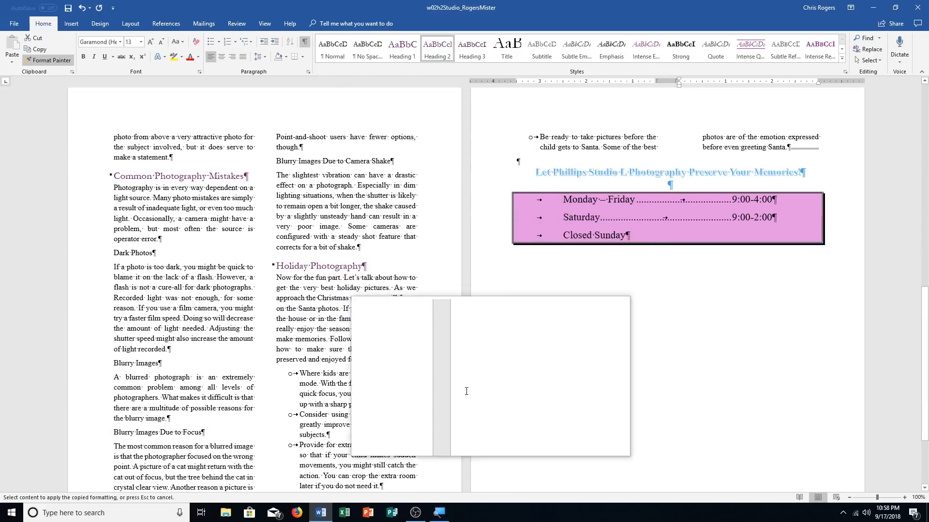
{"action": "left_click_drag", "start_coordinate": [156, 254], "coordinate": [120, 258]}
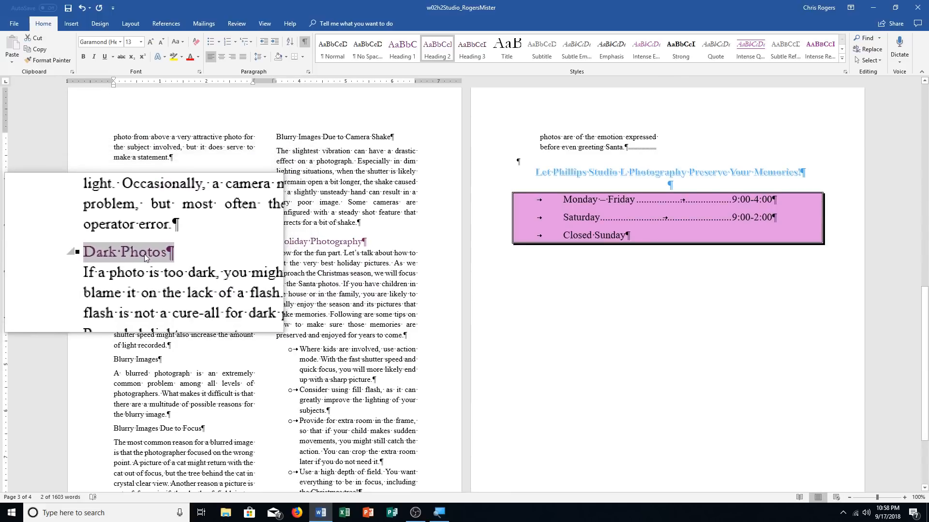
Try copying the "Dark Photos" formatting to the "Blurry Images" line with Format Painter, and undo it
{"action": "left_click", "coordinate": [41, 60]}
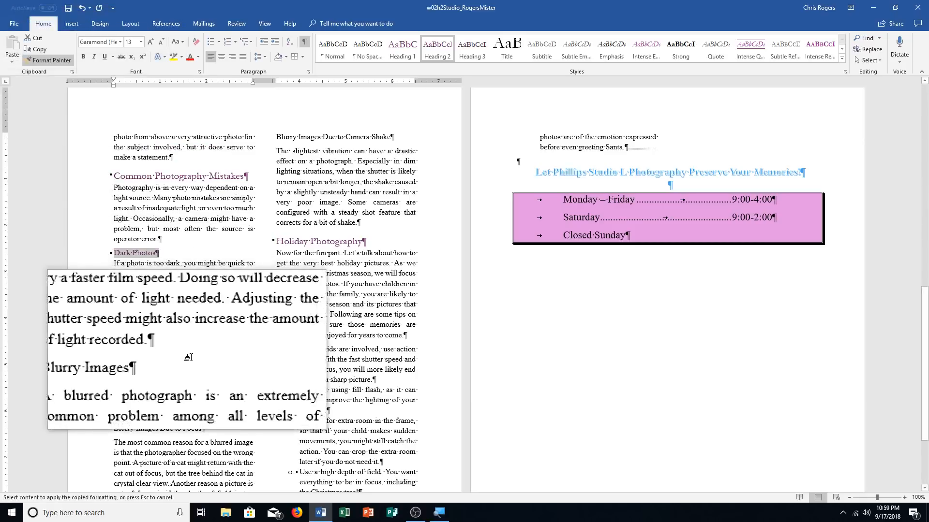
{"action": "left_click_drag", "start_coordinate": [165, 360], "coordinate": [122, 360]}
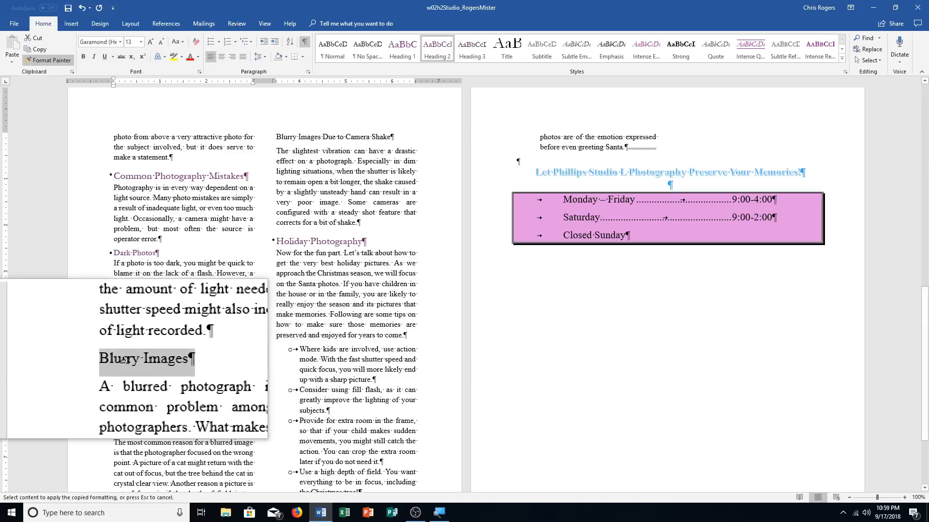
{"action": "left_click_drag", "start_coordinate": [122, 361], "coordinate": [126, 361]}
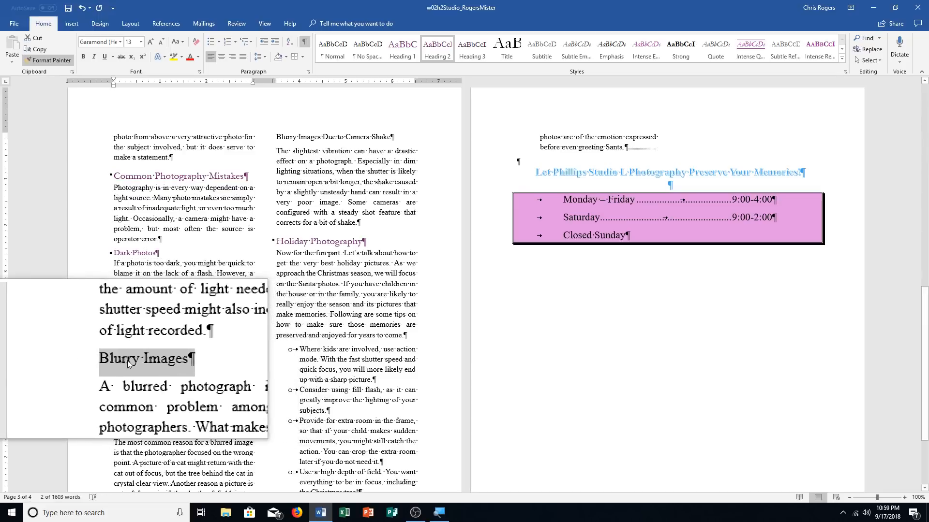
{"action": "scroll", "coordinate": [201, 273], "scroll_direction": "down", "scroll_amount": 3}
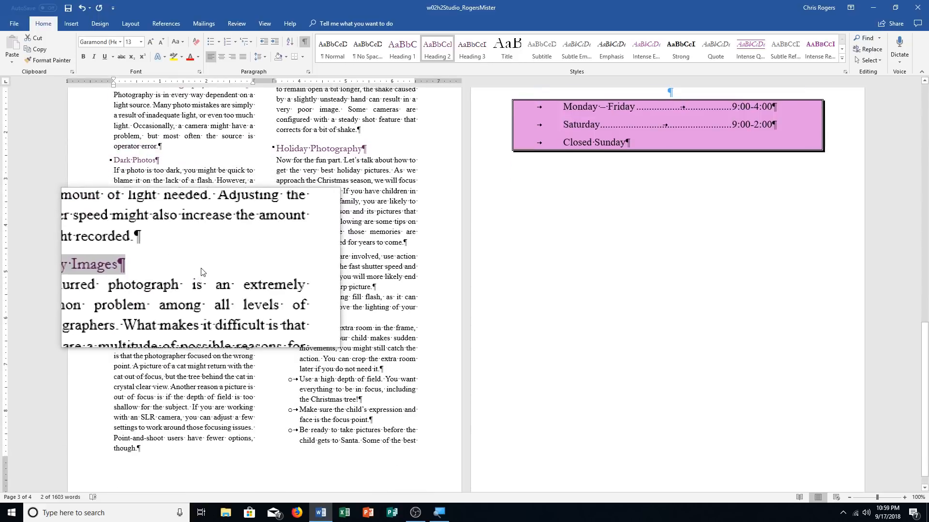
{"action": "key", "text": "ctrl+z"}
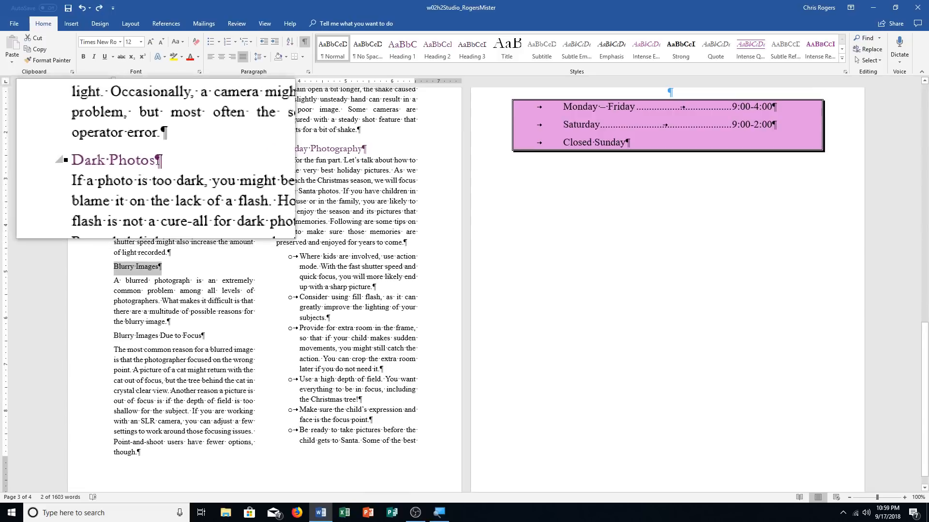
Try copying the "Dark Photos" formatting to the "Blurry Images Due to Focus" line, and revert that line to Normal
{"action": "mouse_move", "coordinate": [160, 161]}
{"action": "left_mouse_down"}
{"action": "mouse_move", "coordinate": [125, 169]}
{"action": "mouse_move", "coordinate": [114, 160]}
{"action": "left_mouse_up"}
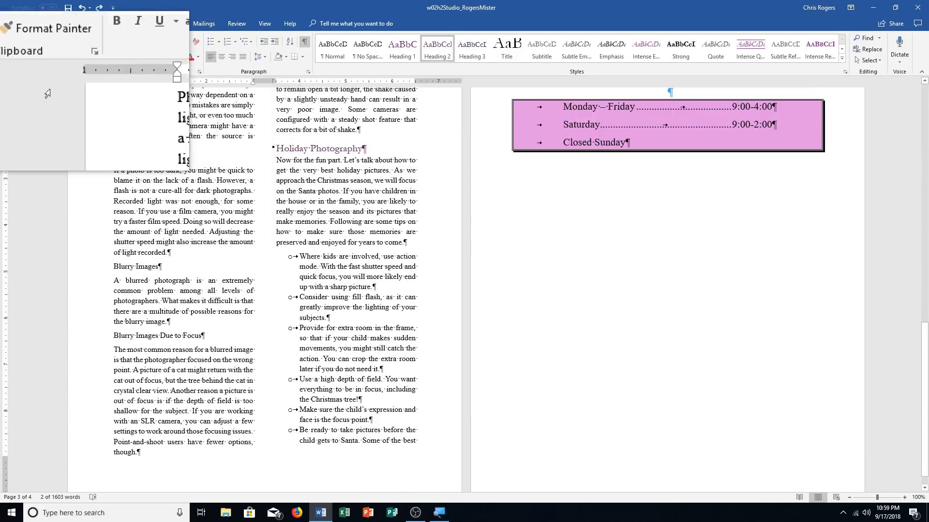
{"action": "left_click", "coordinate": [48, 60]}
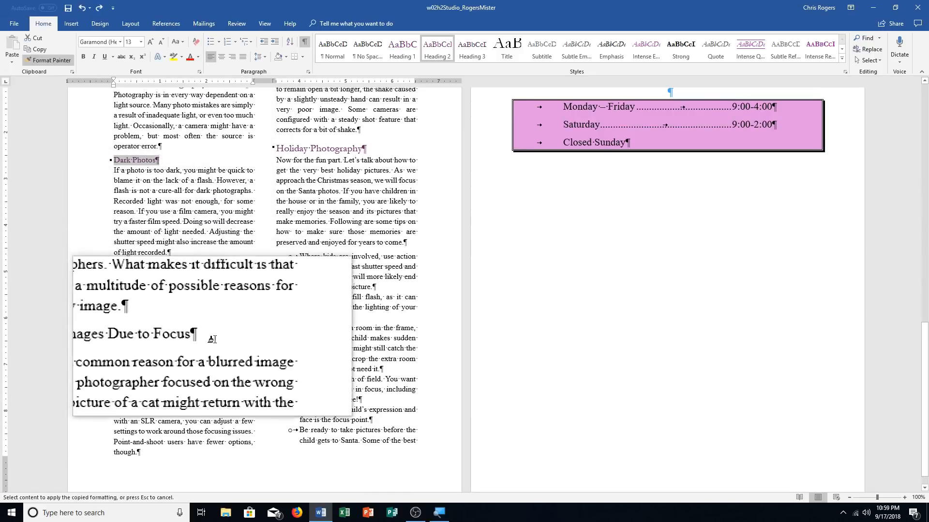
{"action": "left_click_drag", "start_coordinate": [203, 336], "coordinate": [123, 340]}
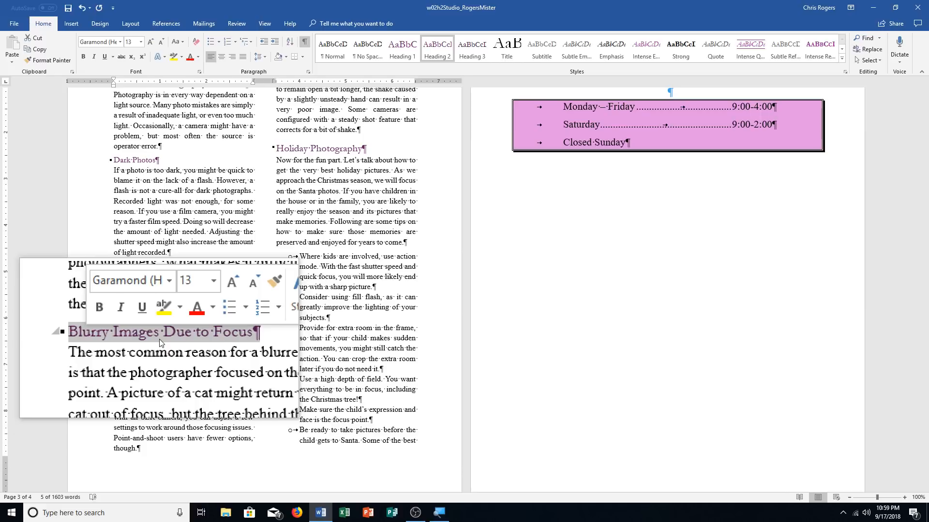
{"action": "key", "text": "ctrl+shift+n"}
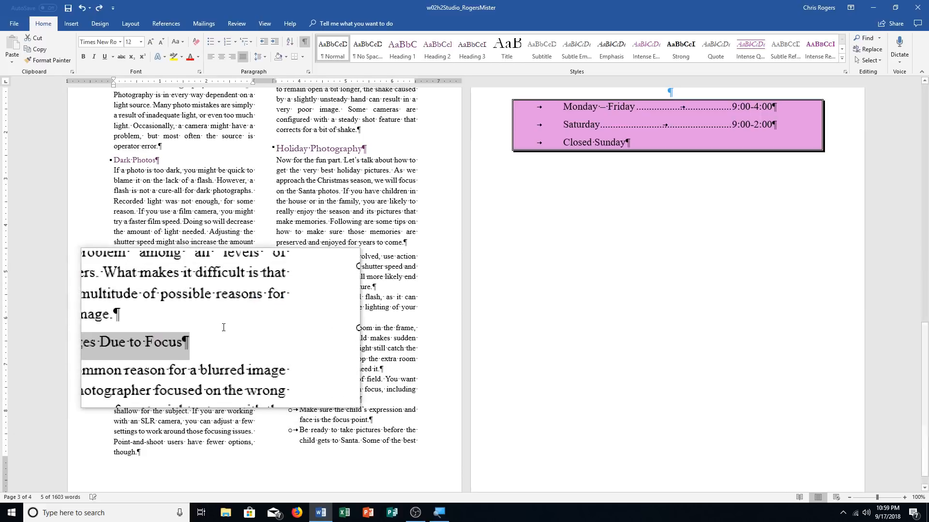
Copy the "Dark Photos" heading formatting to the "Blurry Images" line on the third page with Format Painter
{"action": "scroll", "coordinate": [156, 315], "scroll_direction": "up", "scroll_amount": 4}
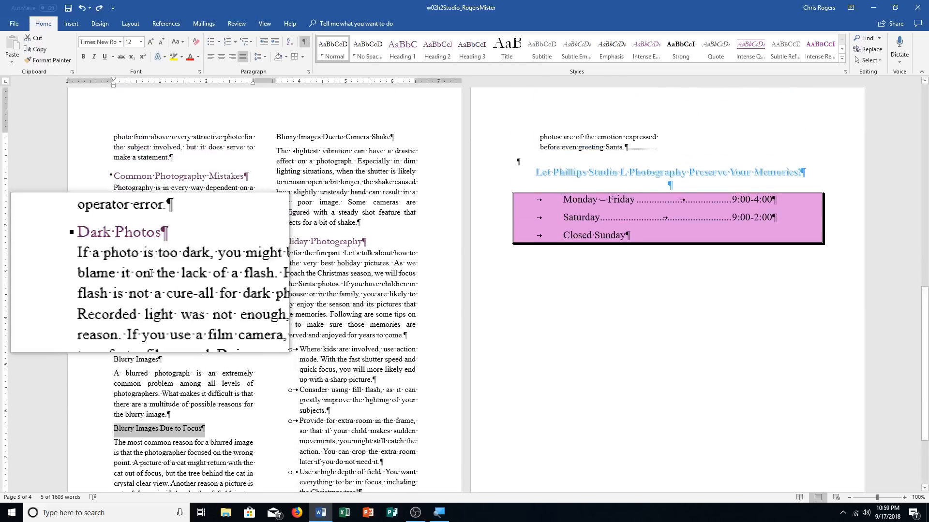
{"action": "left_click_drag", "start_coordinate": [150, 252], "coordinate": [114, 256]}
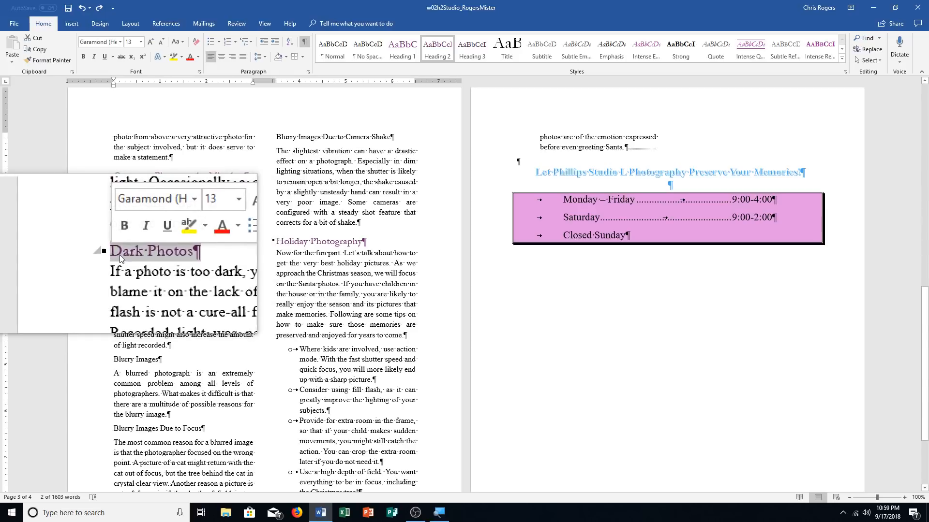
{"action": "left_click", "coordinate": [40, 69]}
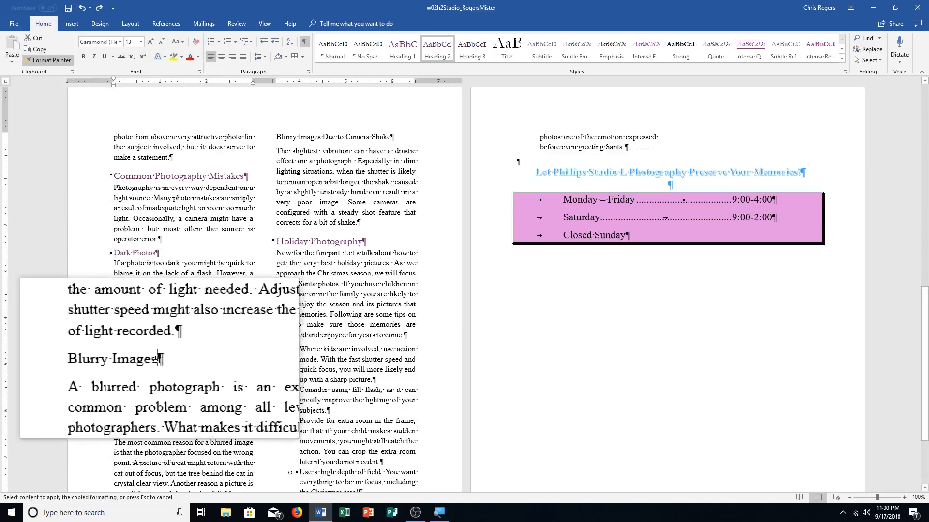
{"action": "left_click_drag", "start_coordinate": [162, 359], "coordinate": [124, 358]}
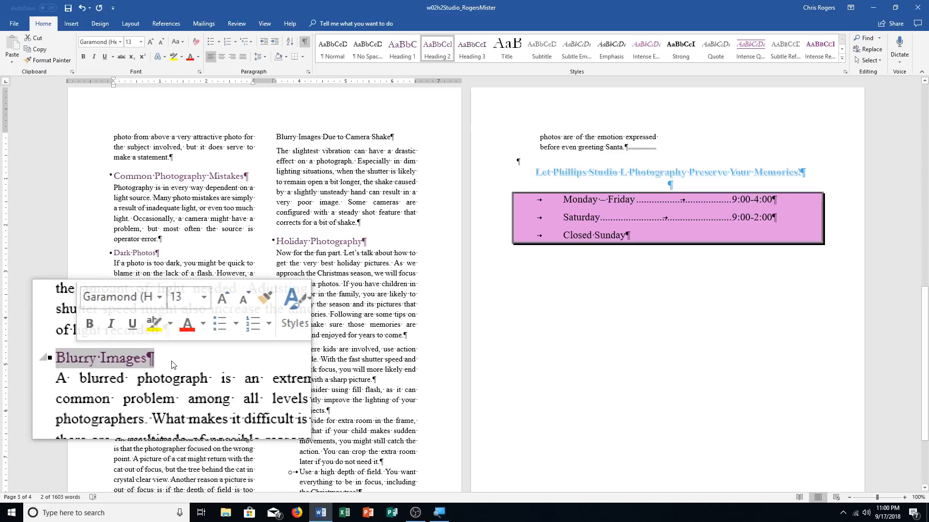
Apply the Heading 3 style to the "Blurry Images Due to Focus" line on the third page
{"action": "scroll", "coordinate": [159, 346], "scroll_direction": "down", "scroll_amount": 1}
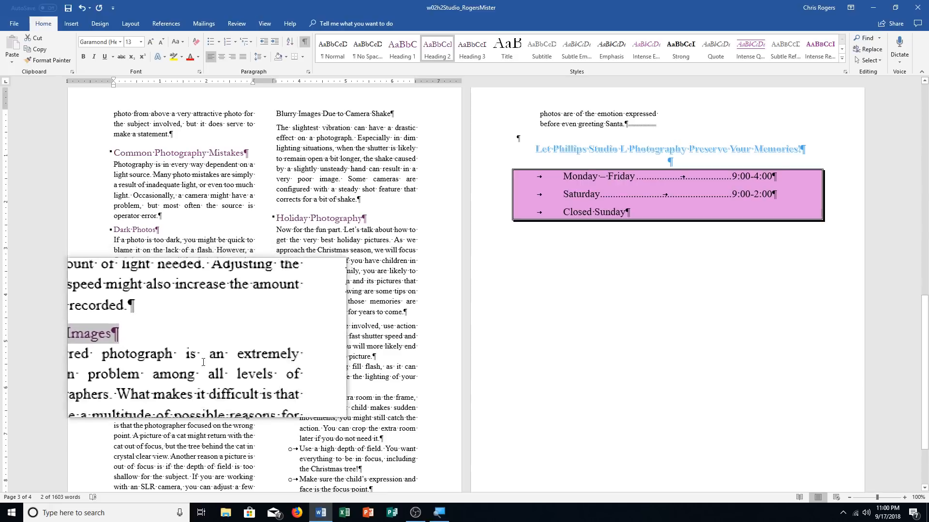
{"action": "scroll", "coordinate": [163, 329], "scroll_direction": "down", "scroll_amount": 2}
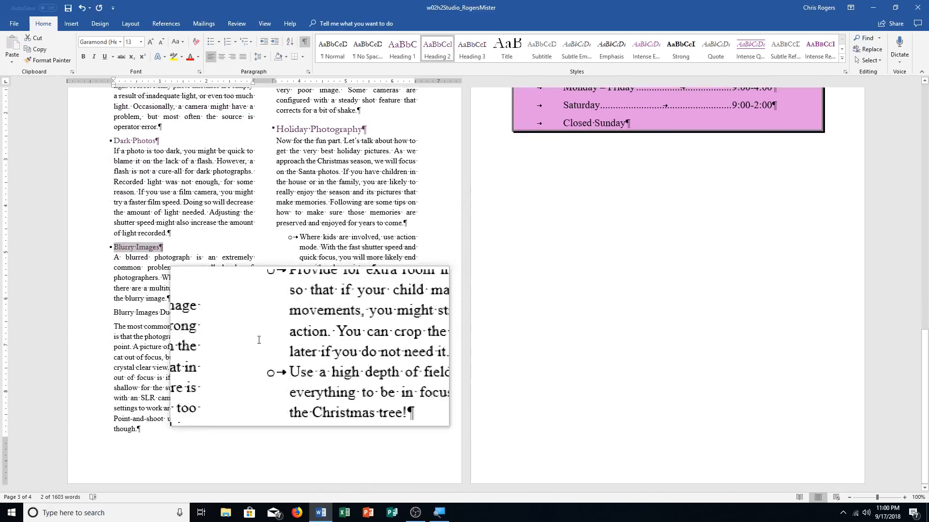
{"action": "left_click_drag", "start_coordinate": [195, 314], "coordinate": [119, 314]}
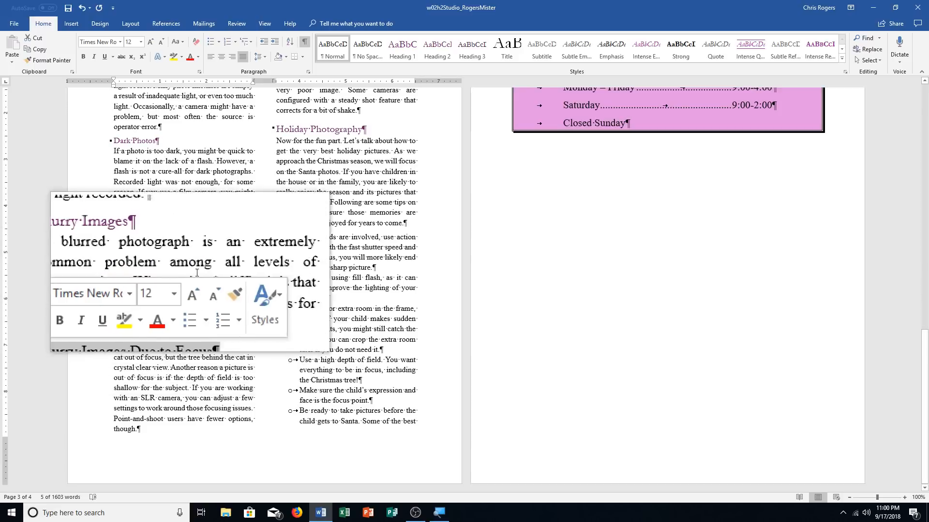
{"action": "left_click", "coordinate": [468, 57]}
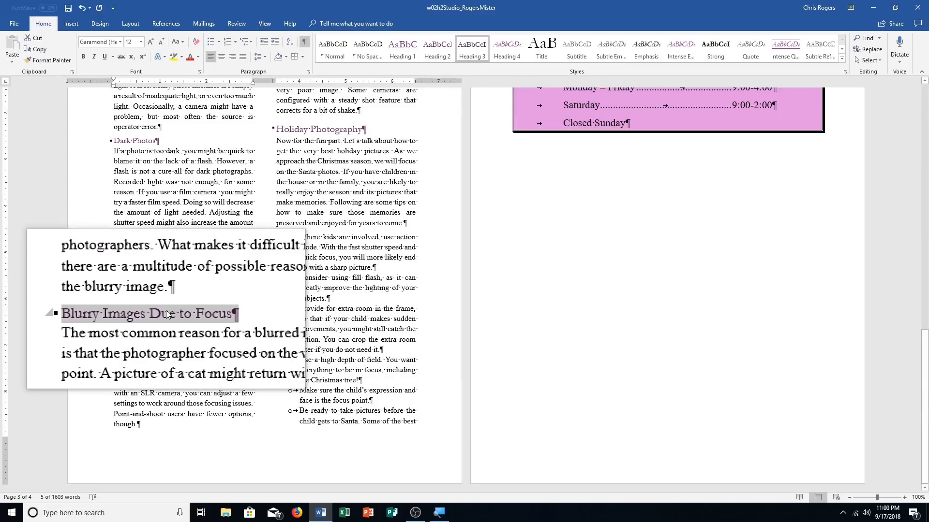
{"action": "scroll", "coordinate": [464, 311], "scroll_direction": "up", "scroll_amount": 5}
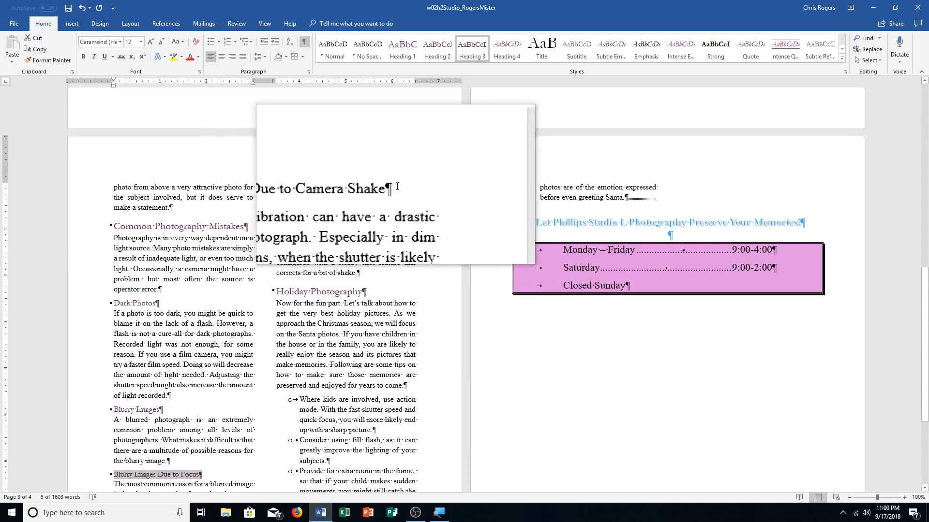
Apply the Heading 3 style to the "Blurry Images Due to Camera Shake" line on the third page
{"action": "left_click_drag", "start_coordinate": [397, 186], "coordinate": [288, 182]}
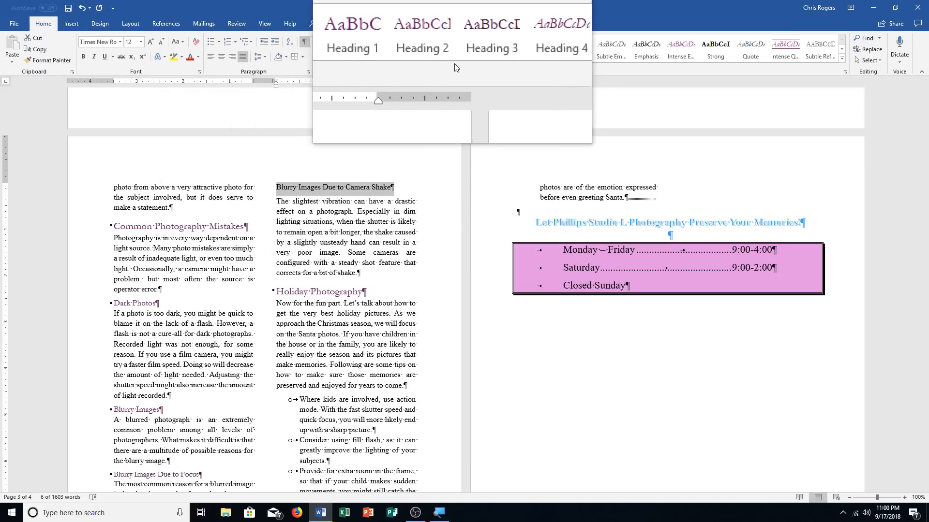
{"action": "left_click", "coordinate": [467, 55]}
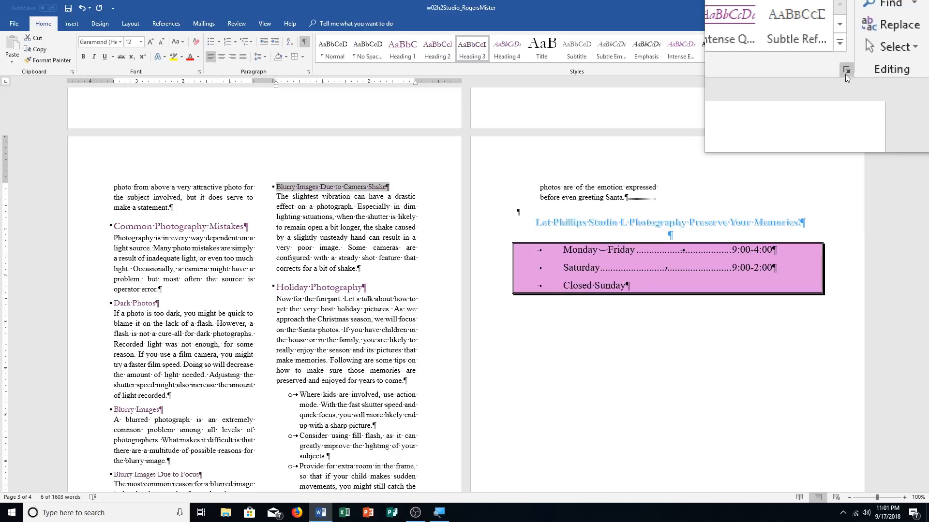
Modify the Heading 1 style's font to use a double underline, and save the document
{"action": "left_click", "coordinate": [846, 74]}
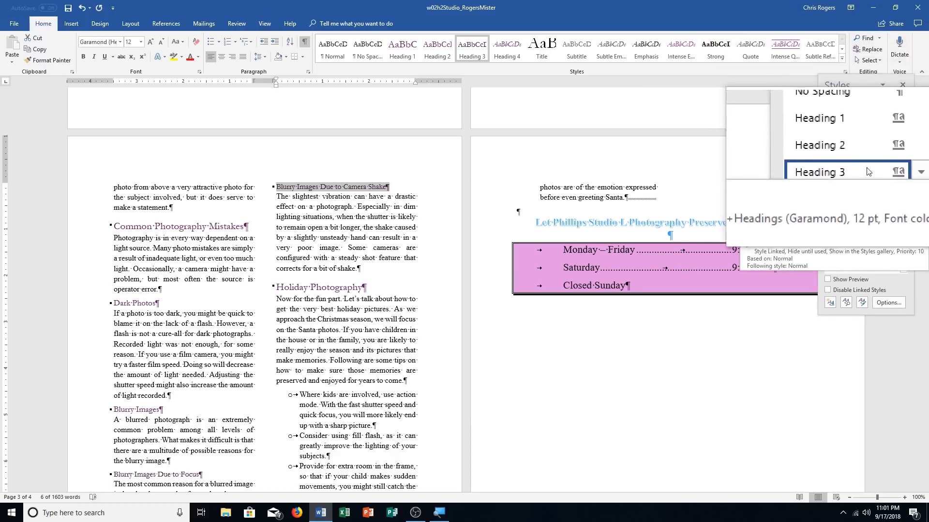
{"action": "left_click", "coordinate": [895, 141]}
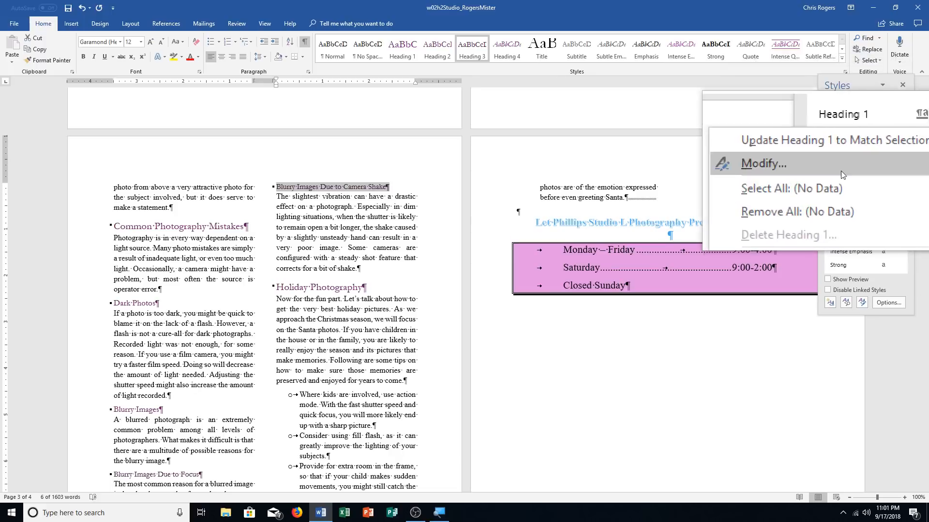
{"action": "left_click", "coordinate": [840, 168]}
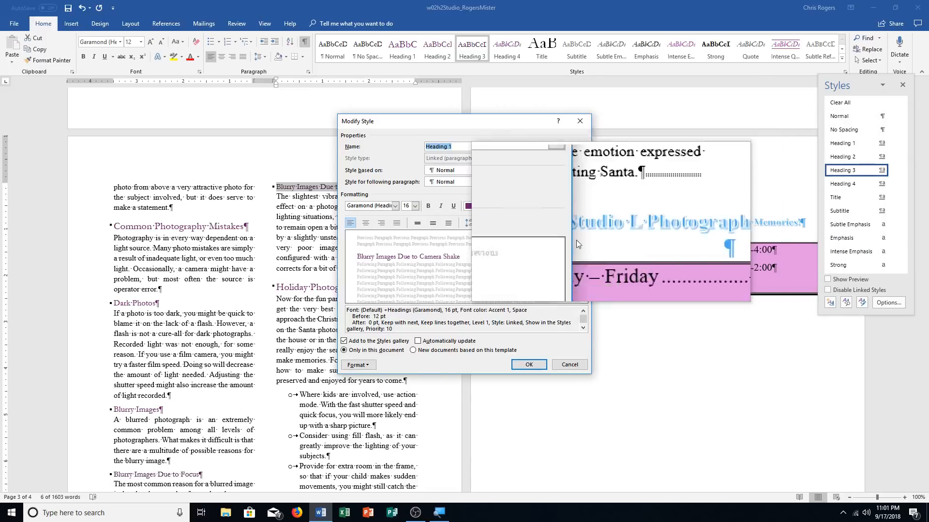
{"action": "left_click", "coordinate": [356, 368]}
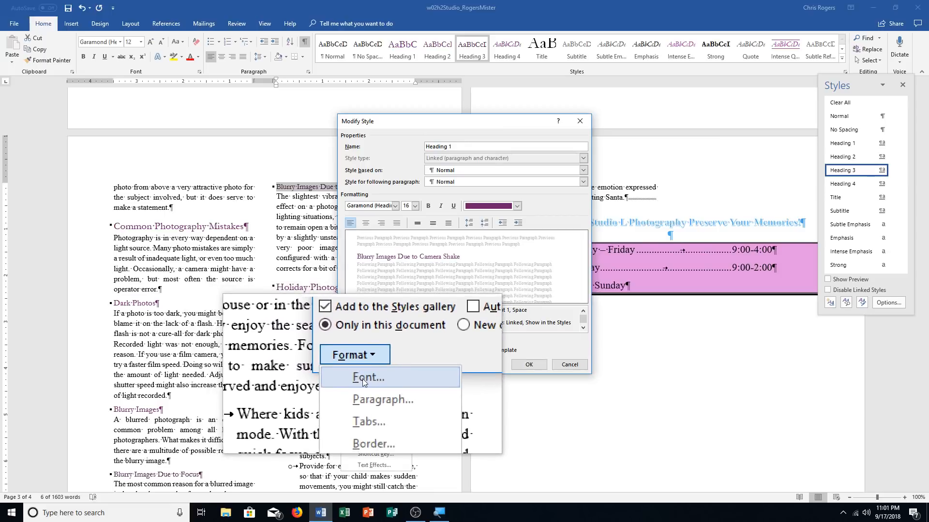
{"action": "left_click", "coordinate": [362, 379]}
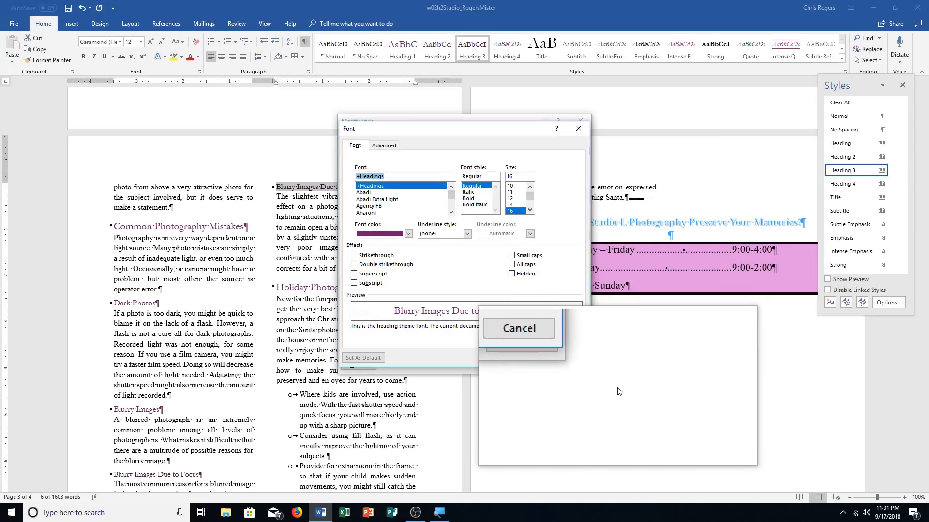
{"action": "left_click", "coordinate": [447, 236]}
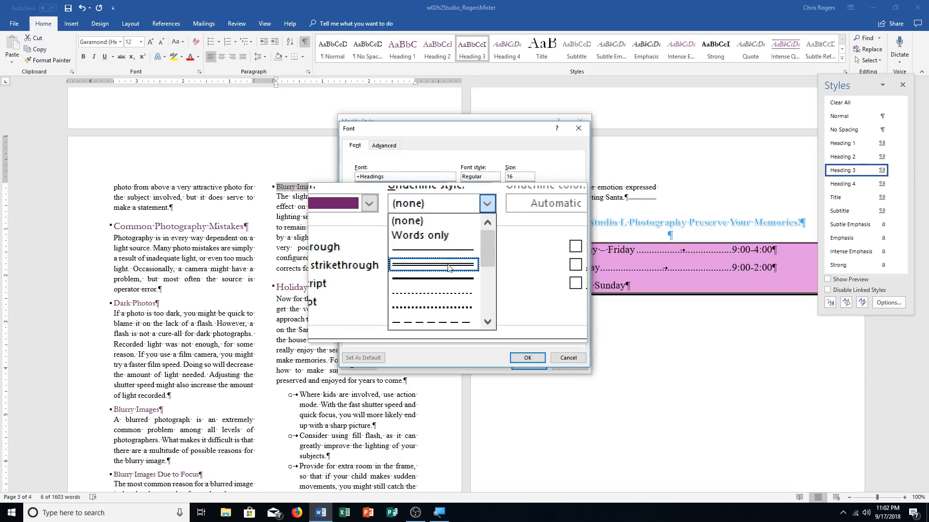
{"action": "left_click", "coordinate": [449, 266]}
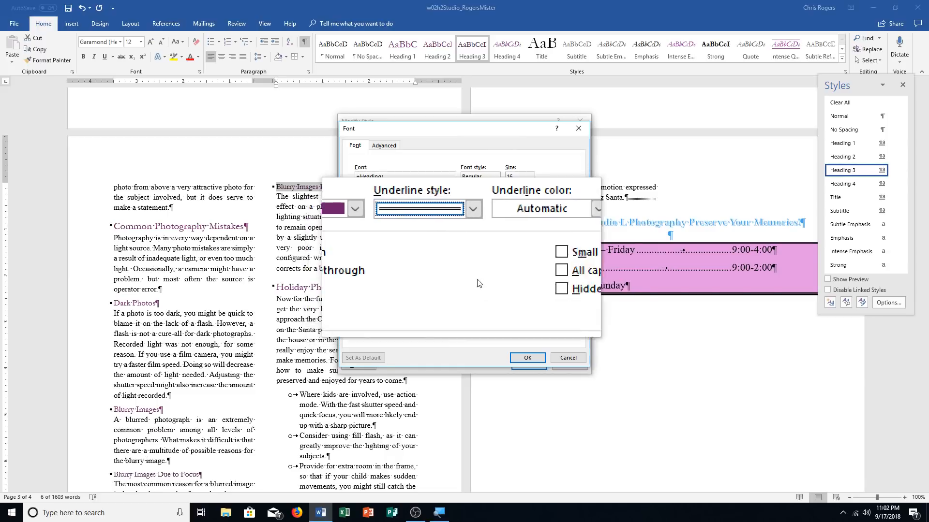
{"action": "left_click", "coordinate": [527, 358]}
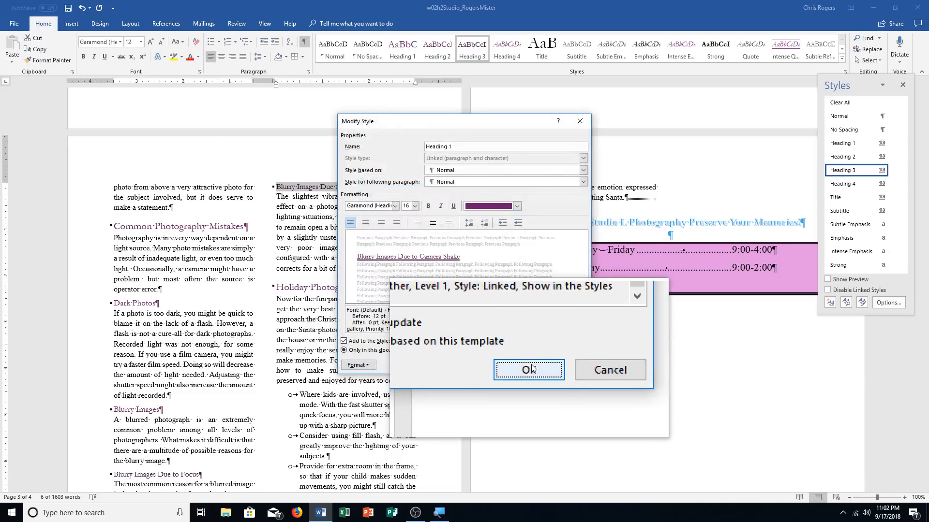
{"action": "left_click", "coordinate": [529, 363]}
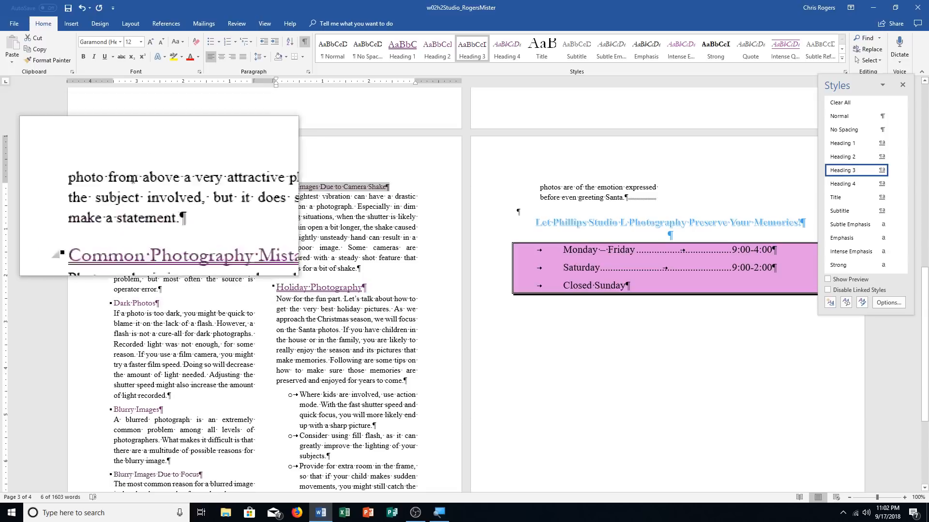
{"action": "left_click", "coordinate": [66, 14]}
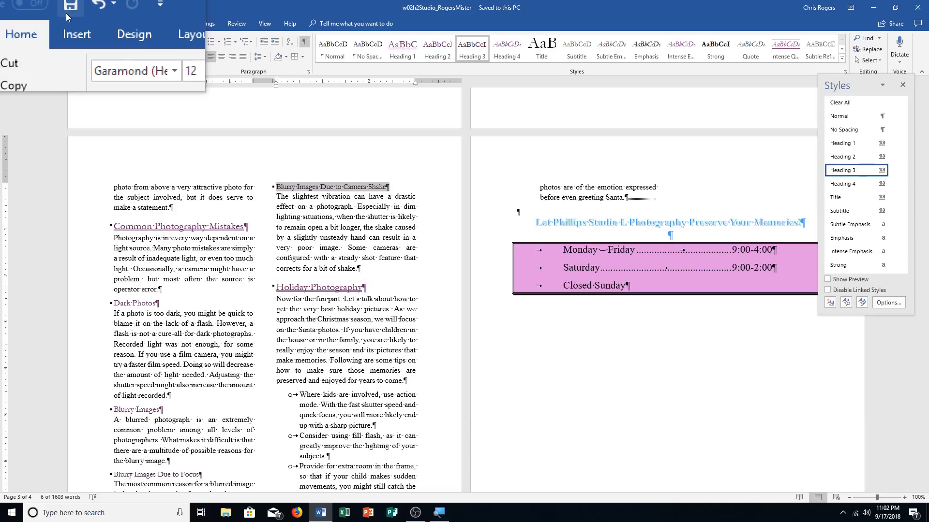
Apply the Lines (Simple) style set to the document, starting from its beginning
{"action": "key", "text": "ctrl+Home"}
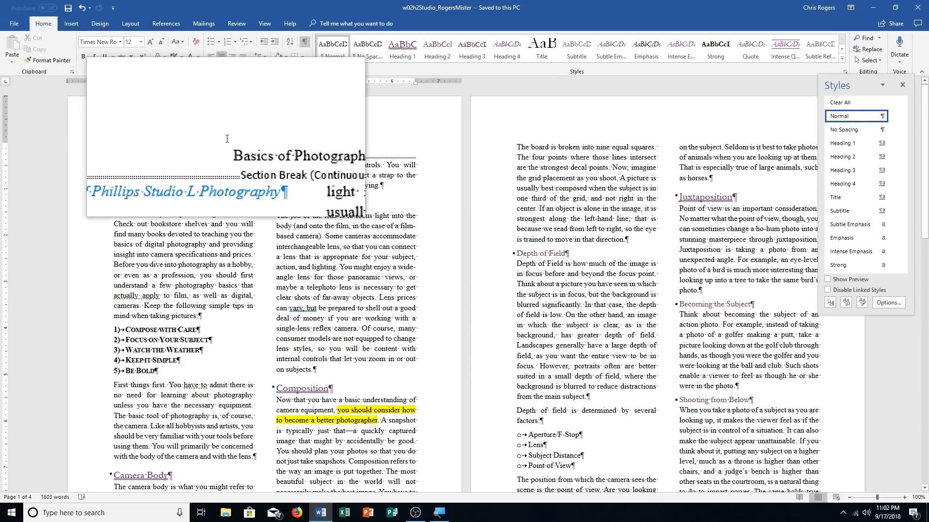
{"action": "left_click", "coordinate": [108, 30]}
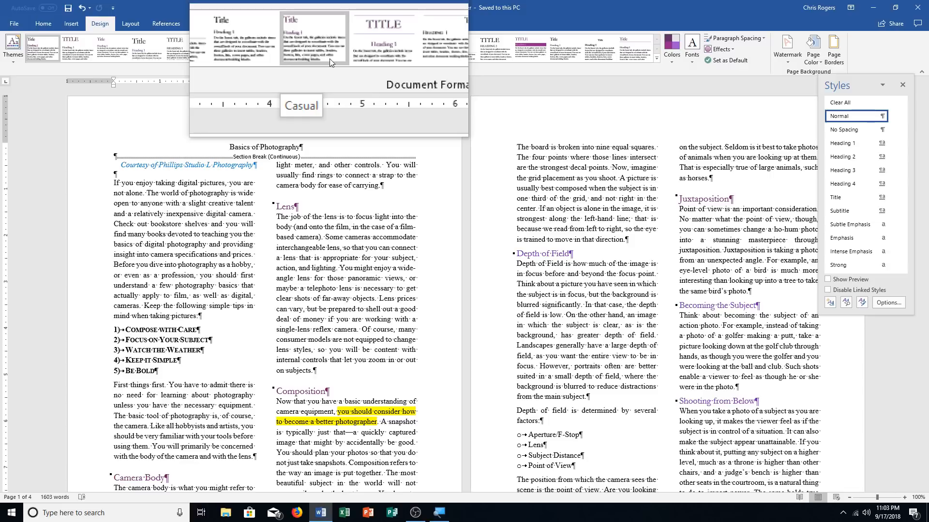
{"action": "left_click", "coordinate": [329, 59]}
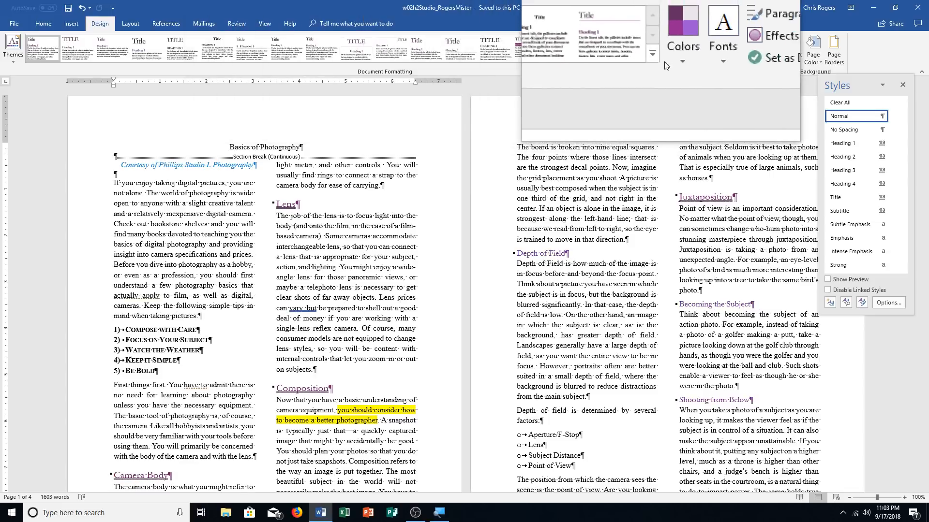
{"action": "left_click", "coordinate": [657, 59]}
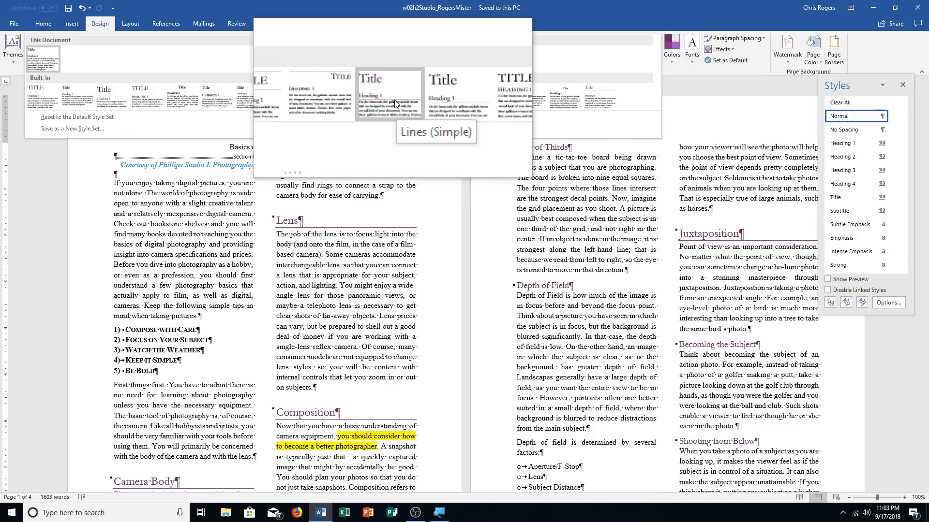
{"action": "left_click", "coordinate": [394, 100]}
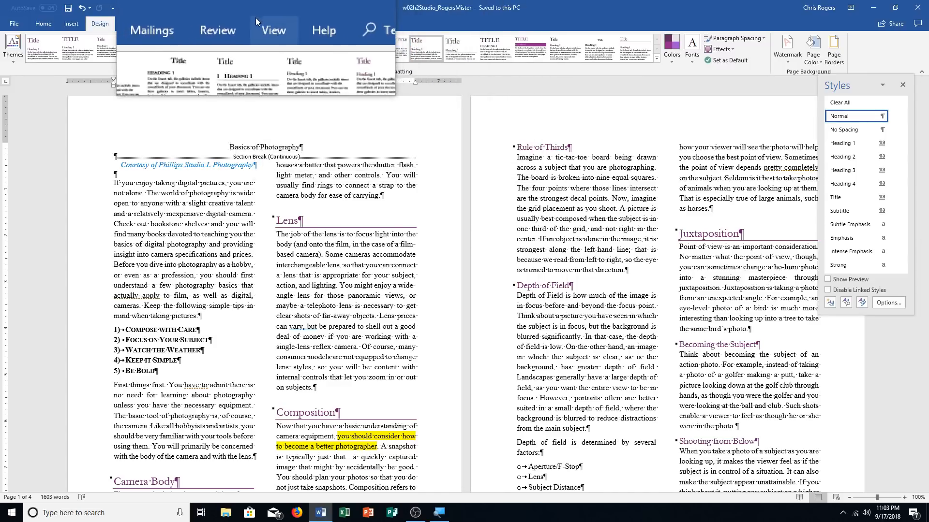
Display the document one page at a time at 100% zoom
{"action": "left_click", "coordinate": [256, 17]}
{"action": "left_click", "coordinate": [295, 45]}
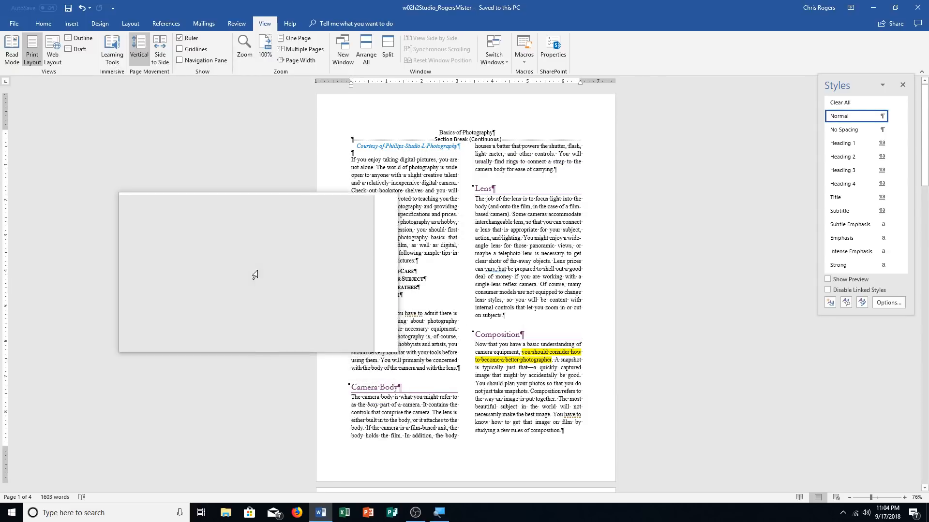
{"action": "left_click", "coordinate": [263, 49]}
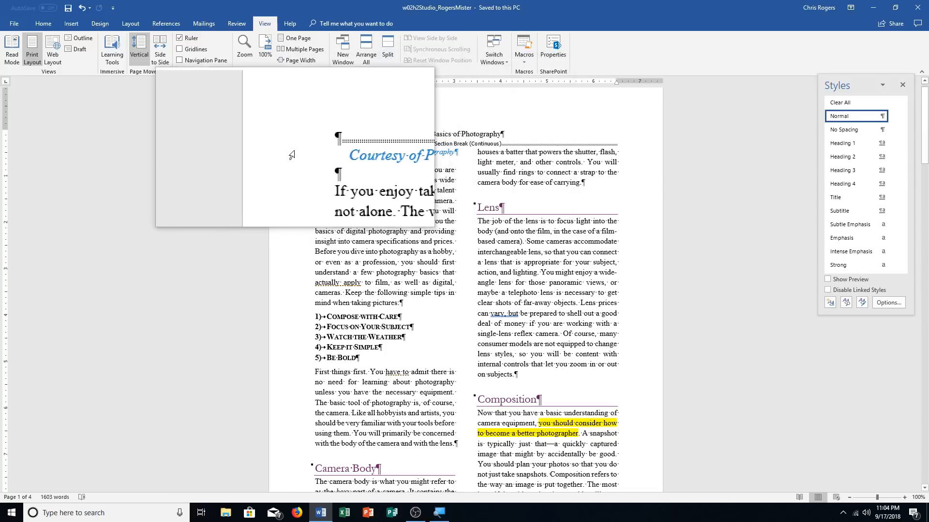
Set the font color of the "Courtesy of Phillips Studio L Photography" line to Plum, Accent 1, Darker 25%
{"action": "left_click", "coordinate": [292, 155]}
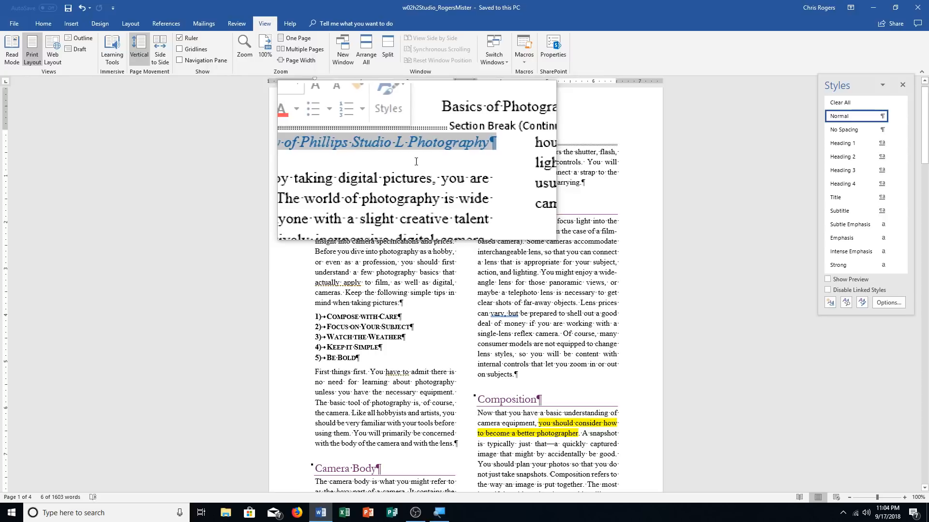
{"action": "left_click", "coordinate": [39, 22]}
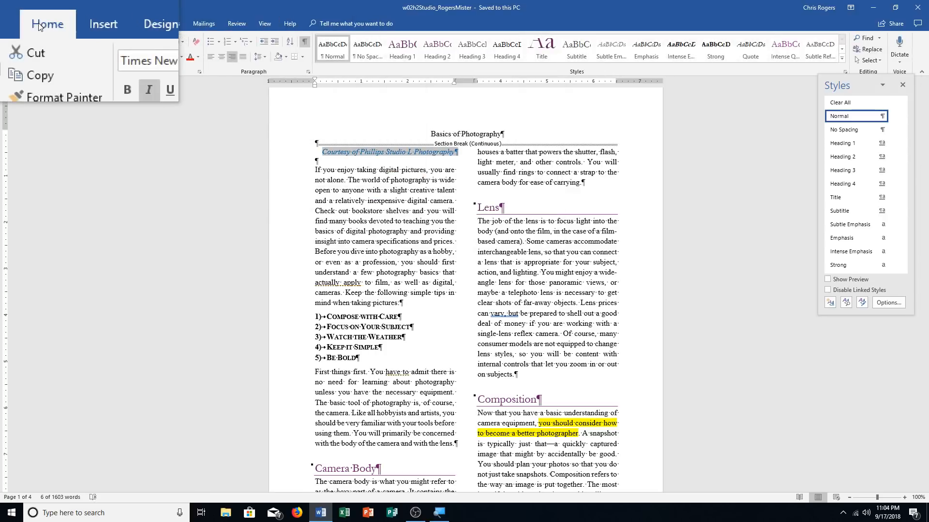
{"action": "left_click", "coordinate": [198, 59]}
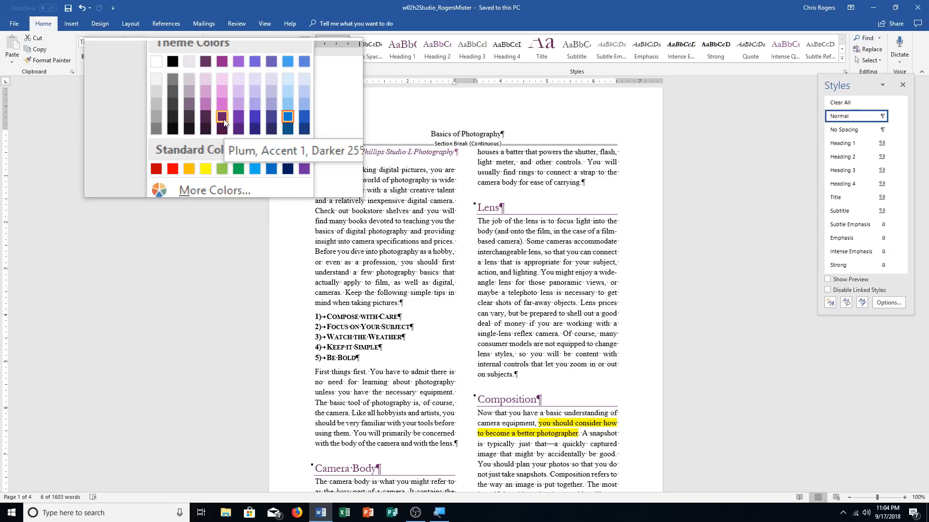
{"action": "left_click", "coordinate": [223, 120]}
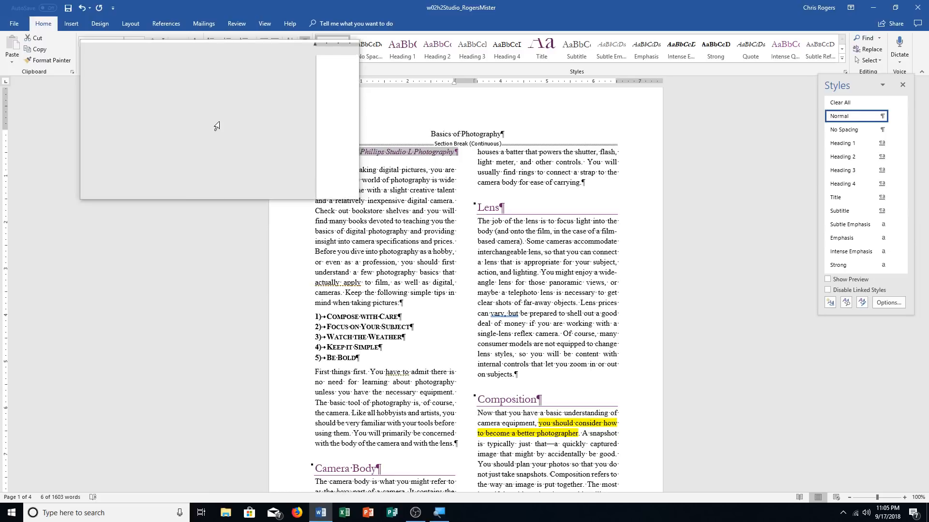
Change the bullets of the depth of field factors list on the second page to solid round bullets
{"action": "scroll", "coordinate": [590, 321], "scroll_direction": "down", "scroll_amount": 10}
{"action": "scroll", "coordinate": [591, 322], "scroll_direction": "down", "scroll_amount": 6}
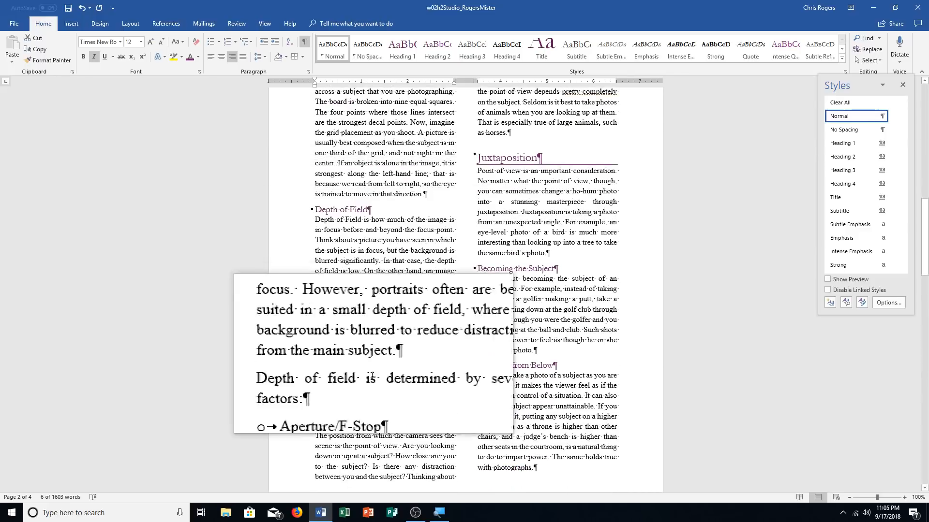
{"action": "scroll", "coordinate": [320, 246], "scroll_direction": "down", "scroll_amount": 2}
{"action": "left_click", "coordinate": [344, 323]}
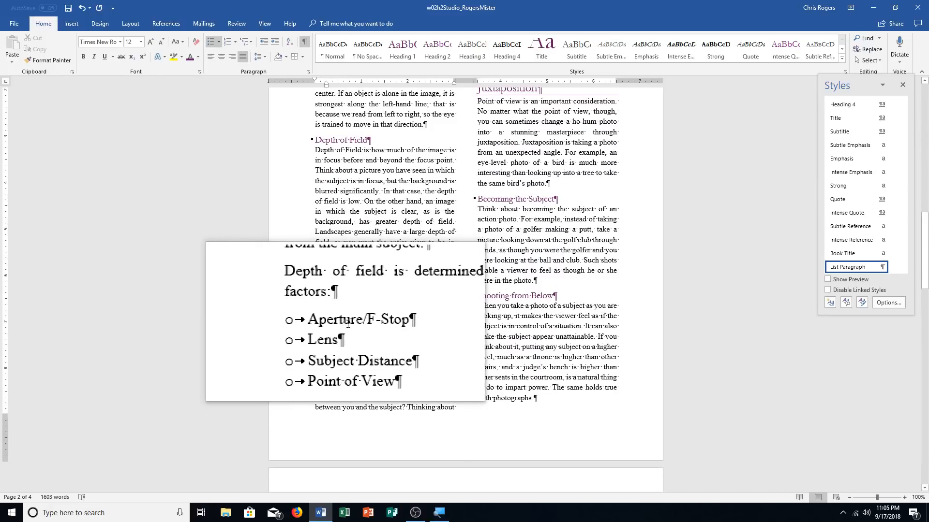
{"action": "left_click", "coordinate": [223, 43]}
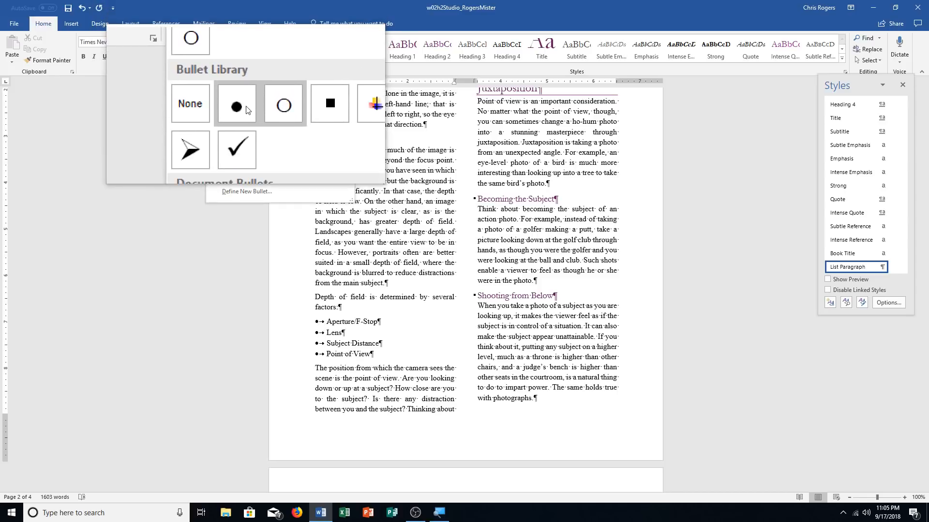
{"action": "left_click", "coordinate": [246, 109]}
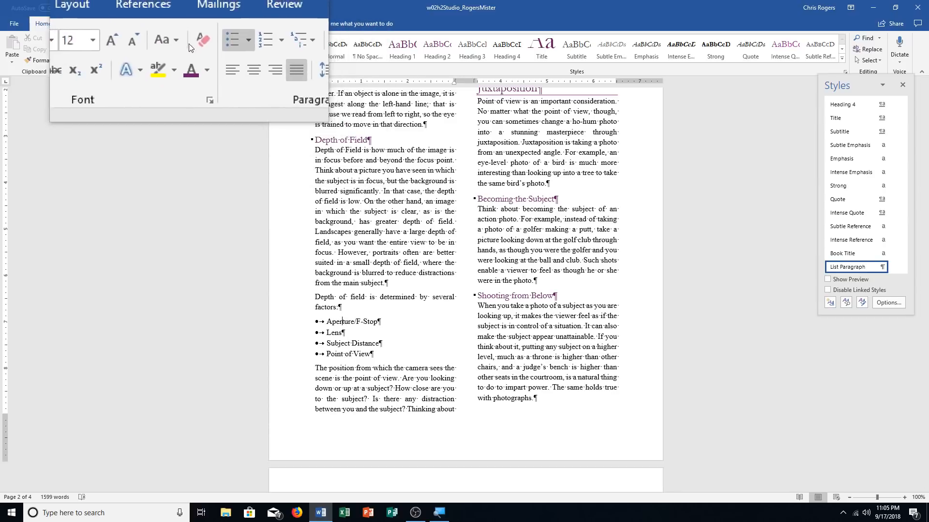
Define a new bullet for the depth of field factors list with the font color Plum, Accent 1, Darker 25%
{"action": "left_click", "coordinate": [219, 41]}
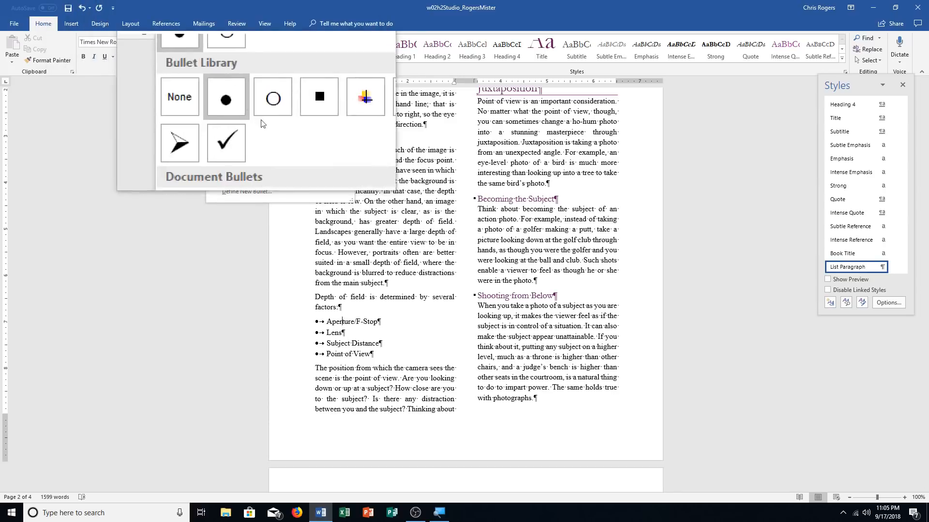
{"action": "left_click", "coordinate": [266, 192]}
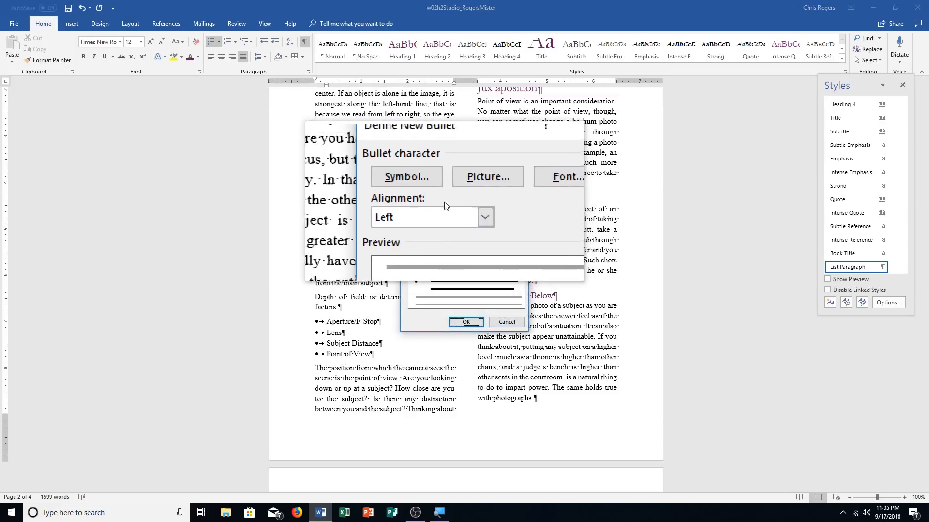
{"action": "left_click", "coordinate": [506, 190]}
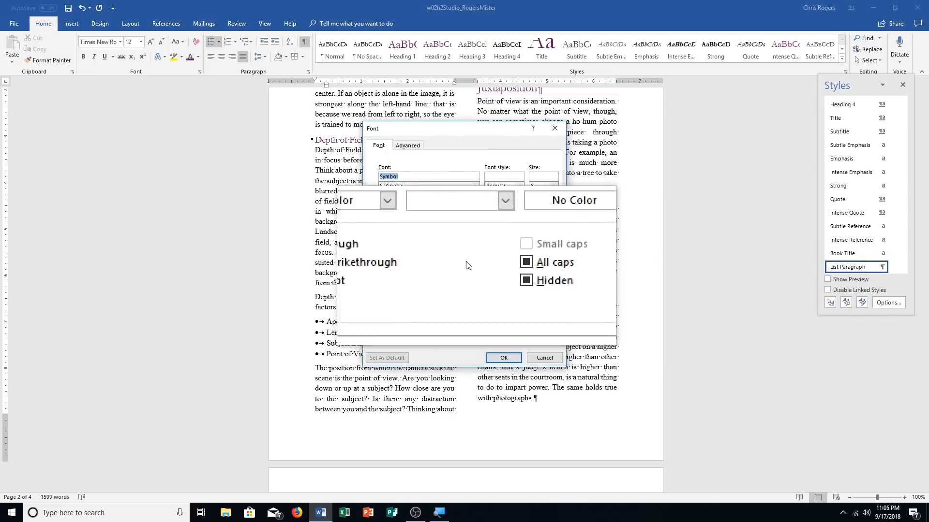
{"action": "left_click", "coordinate": [429, 235]}
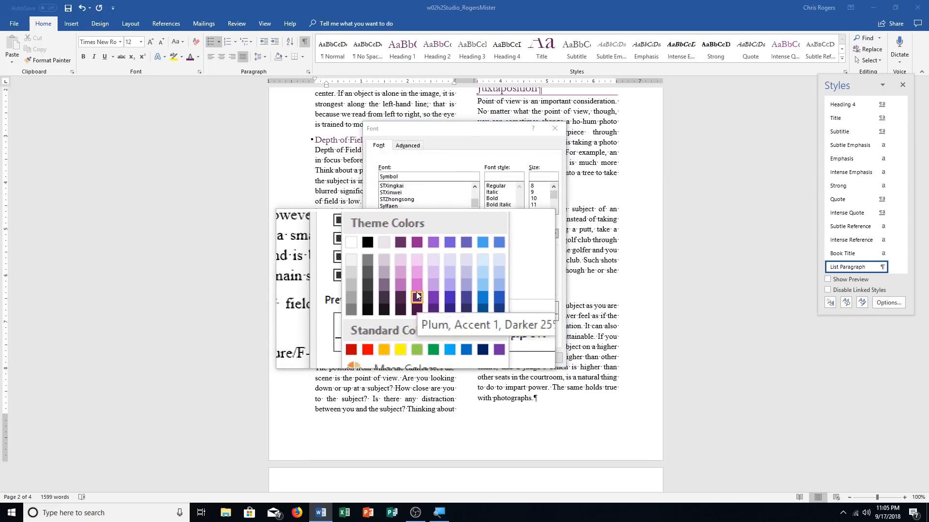
{"action": "left_click", "coordinate": [417, 297]}
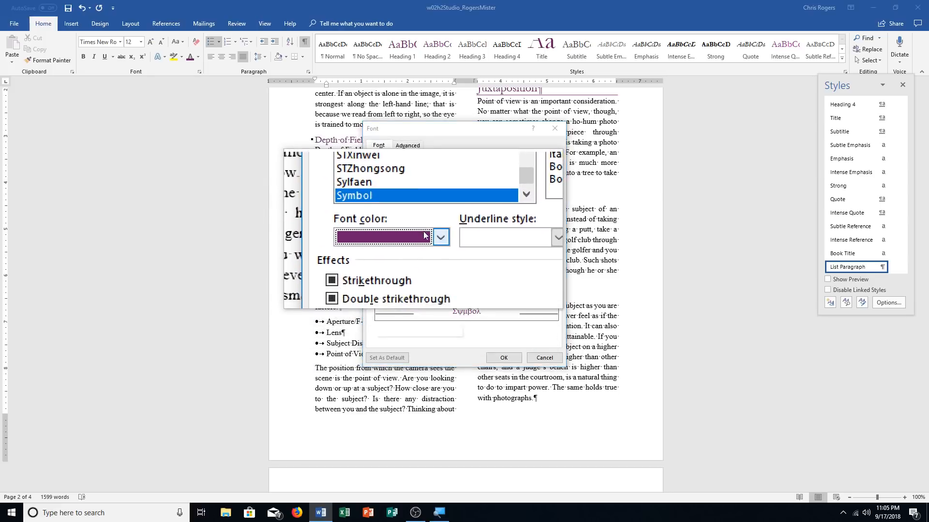
{"action": "left_click", "coordinate": [419, 227]}
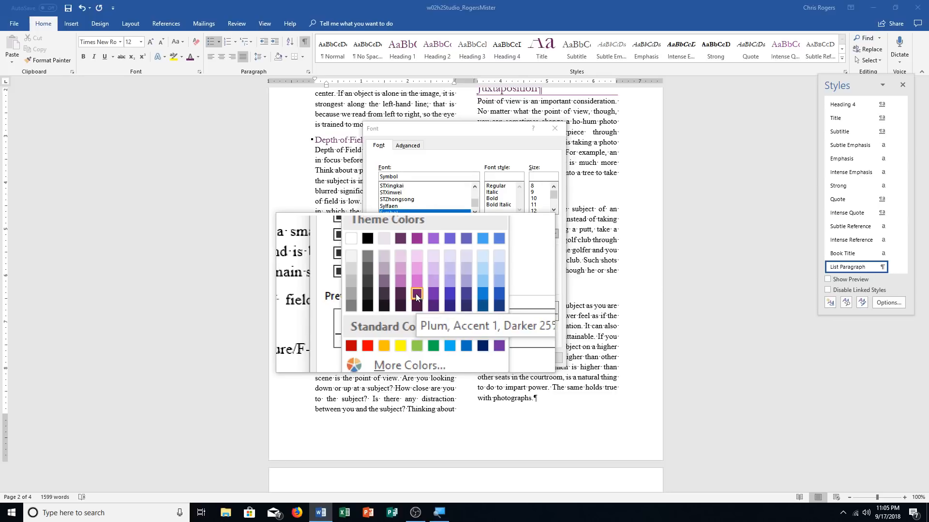
{"action": "left_click", "coordinate": [416, 295]}
{"action": "left_click", "coordinate": [507, 357]}
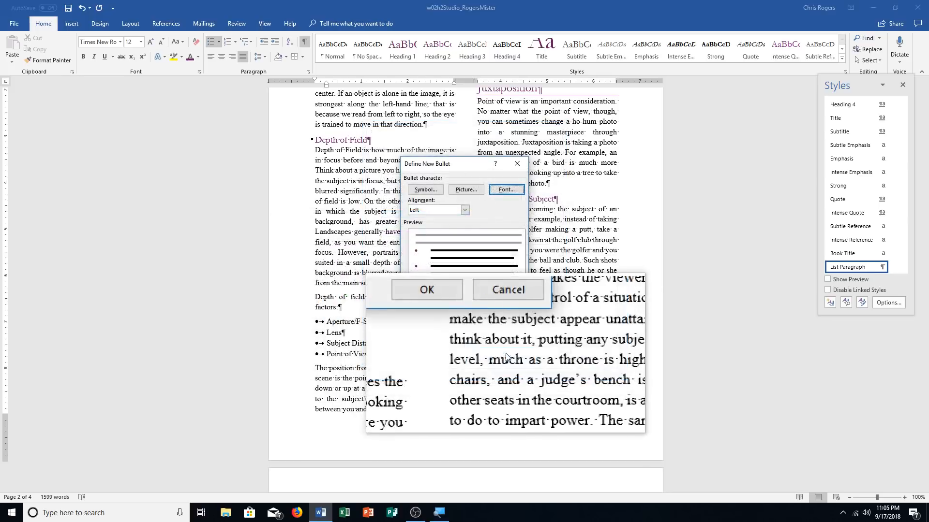
{"action": "left_click", "coordinate": [474, 320]}
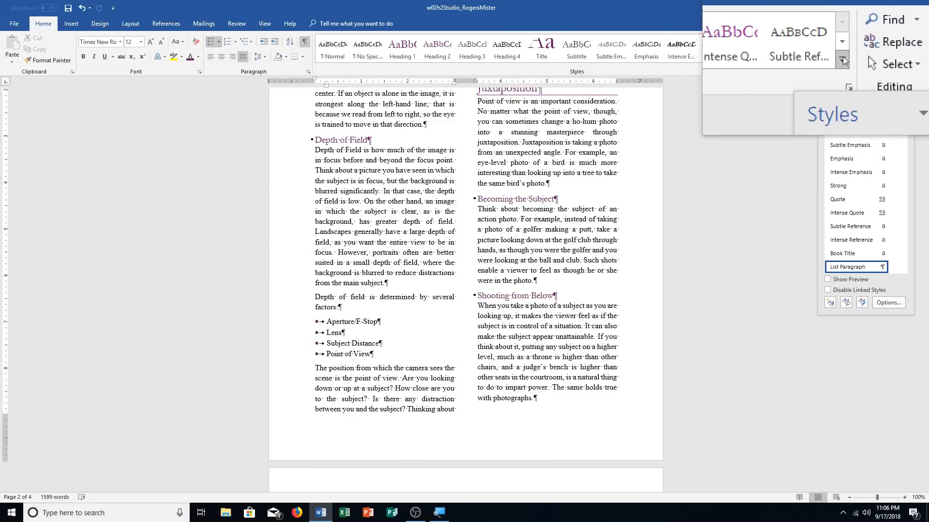
Create a new style named Bullet Paragraph from the formatting of the depth of field bullet list
{"action": "left_click", "coordinate": [843, 58]}
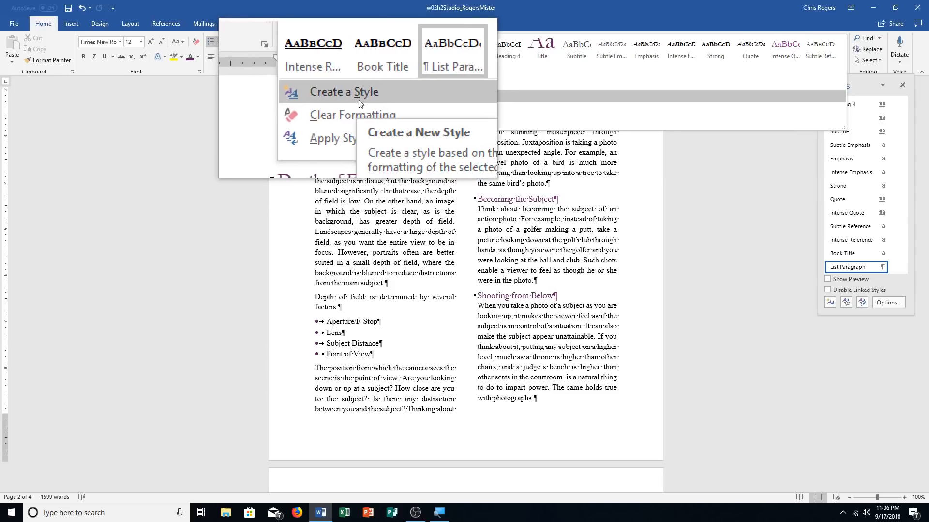
{"action": "left_click", "coordinate": [368, 97]}
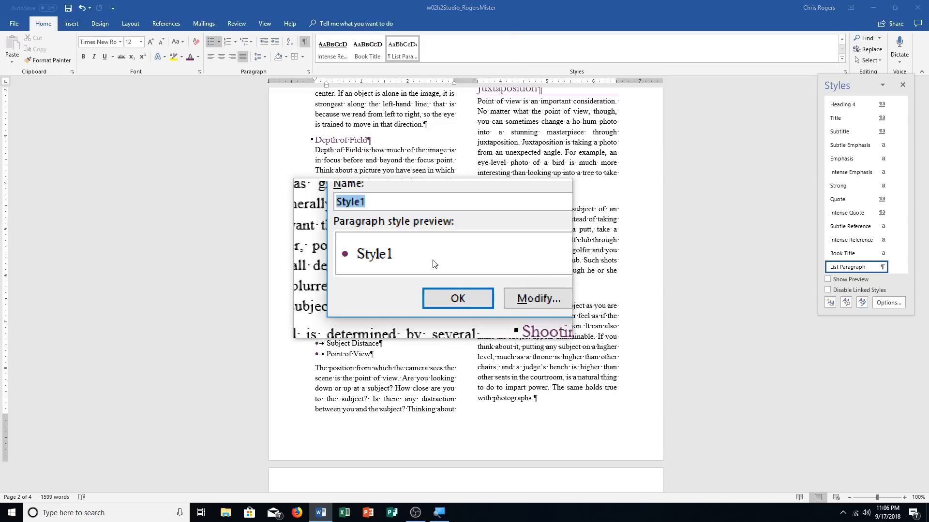
{"action": "type", "text": "Bullet Paragraph"}
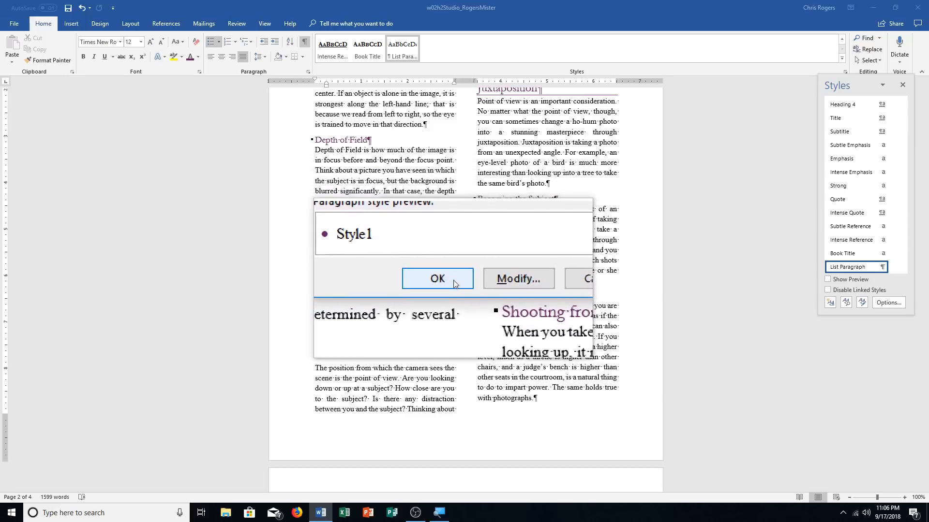
{"action": "left_click", "coordinate": [453, 283]}
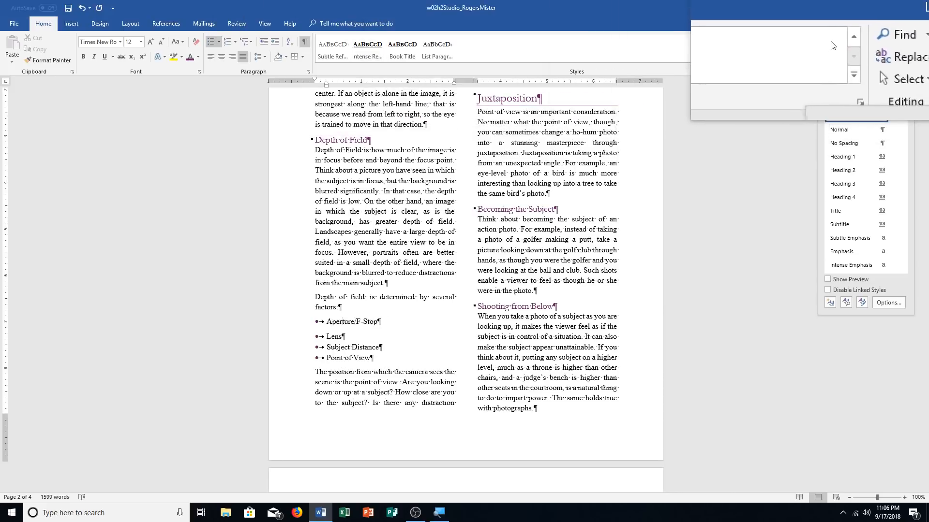
{"action": "left_click", "coordinate": [842, 38]}
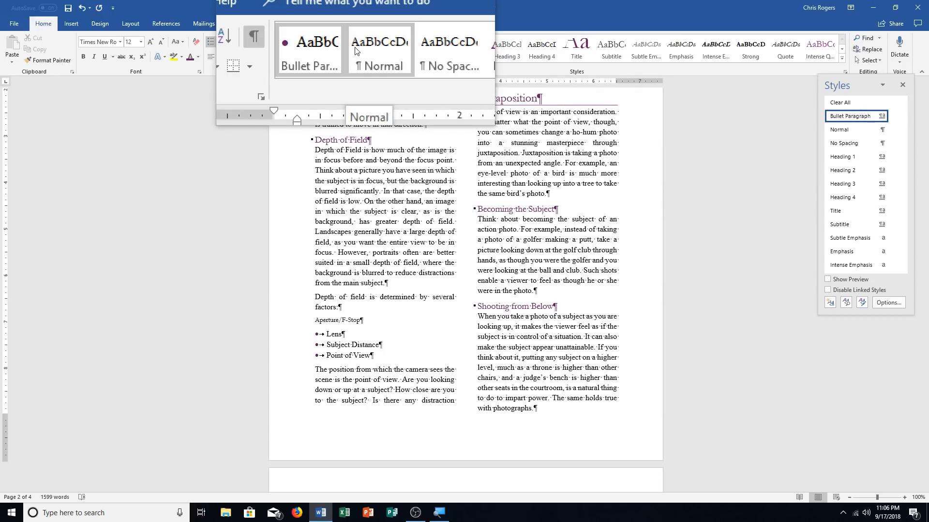
Apply the Bullet Paragraph style to the bulleted holiday photo tips on the last page, from "Use a high depth of field" through "greeting Santa."
{"action": "scroll", "coordinate": [582, 259], "scroll_direction": "up", "scroll_amount": 10}
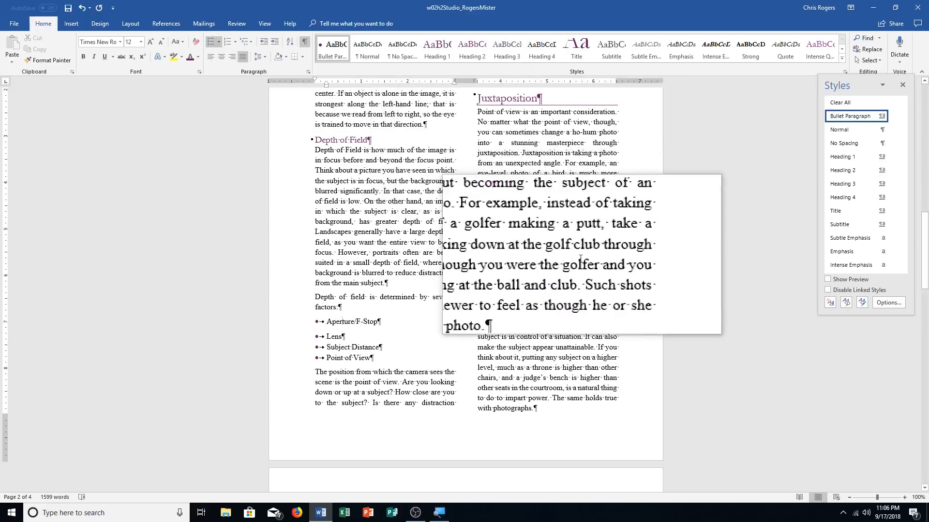
{"action": "scroll", "coordinate": [581, 258], "scroll_direction": "down", "scroll_amount": 3}
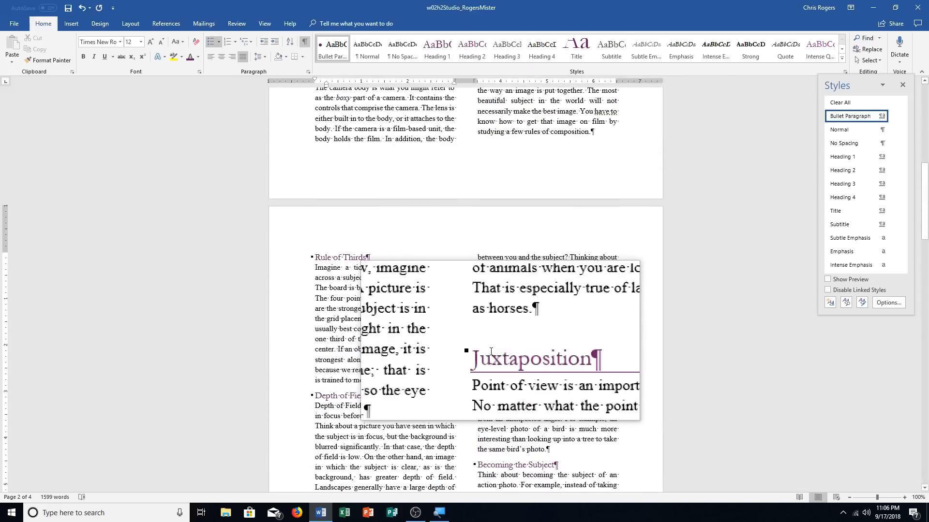
{"action": "left_click", "coordinate": [571, 356]}
{"action": "scroll", "coordinate": [570, 356], "scroll_direction": "down", "scroll_amount": 15}
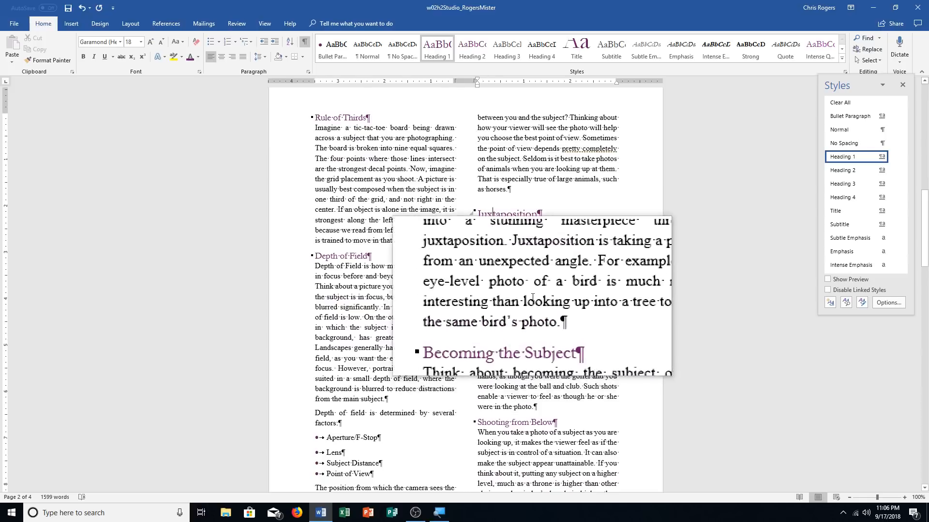
{"action": "scroll", "coordinate": [517, 272], "scroll_direction": "down", "scroll_amount": 15}
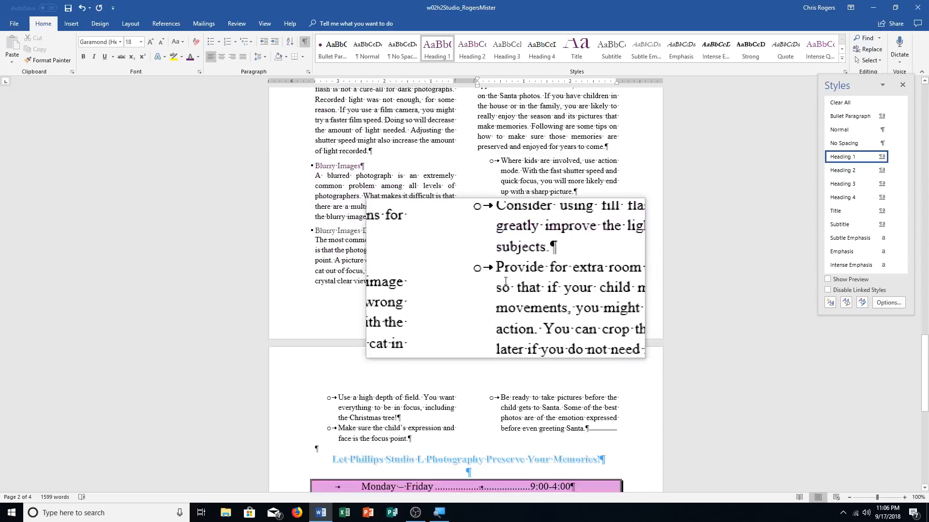
{"action": "scroll", "coordinate": [489, 296], "scroll_direction": "down", "scroll_amount": 1}
{"action": "left_click", "coordinate": [486, 299]}
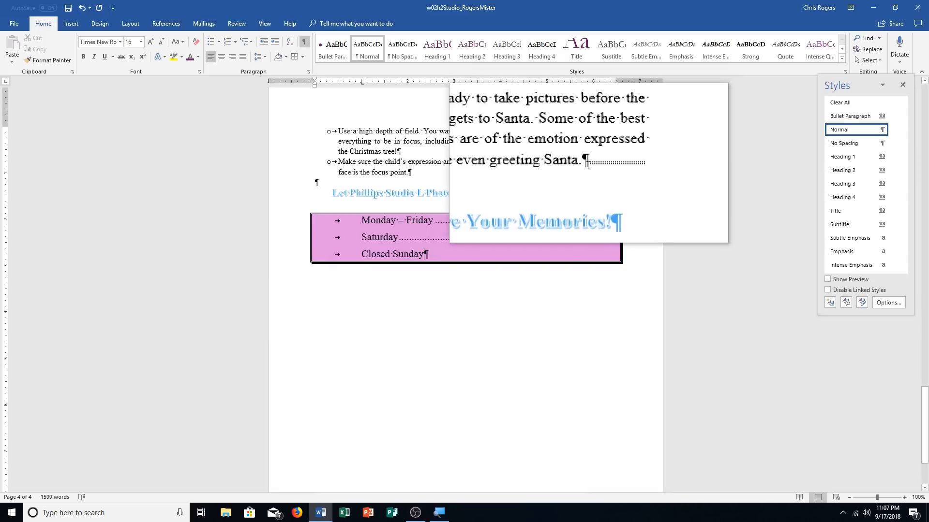
{"action": "left_click_drag", "start_coordinate": [586, 165], "coordinate": [336, 127]}
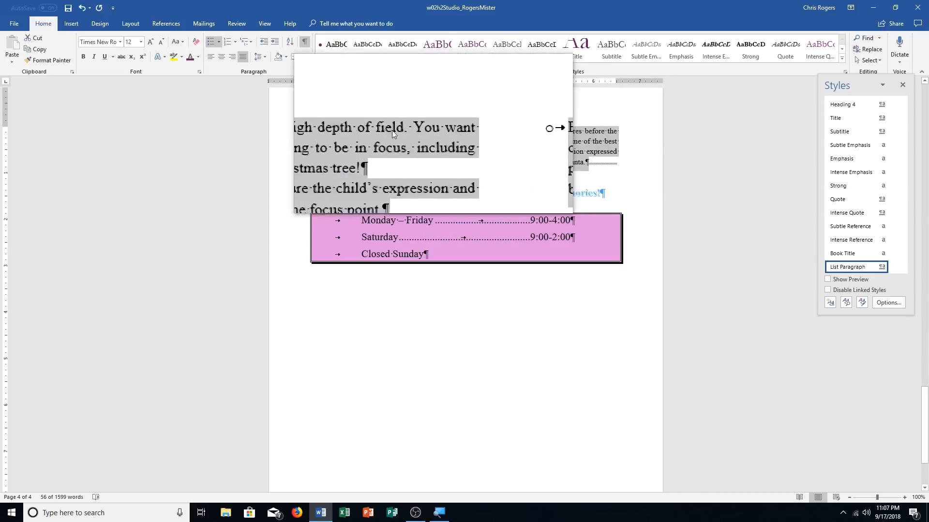
{"action": "left_click", "coordinate": [332, 51]}
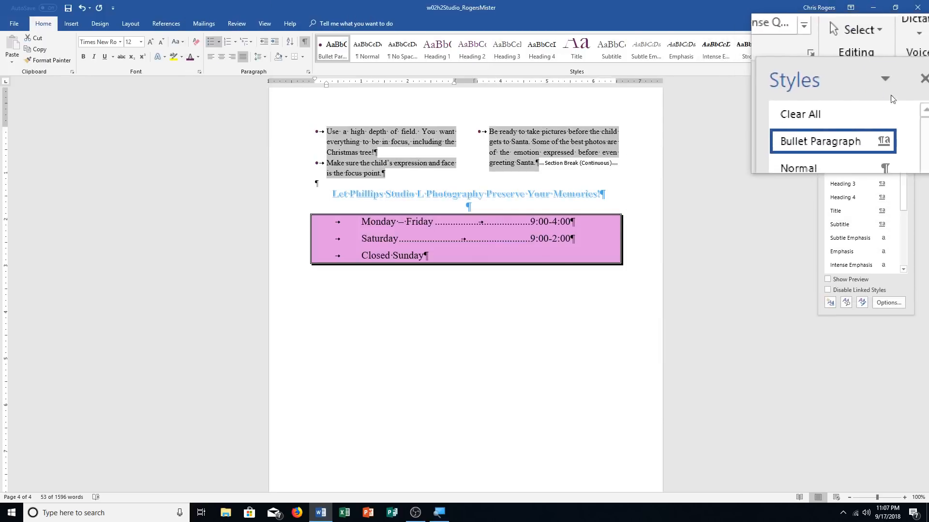
Close the Styles pane and save the document
{"action": "left_click", "coordinate": [902, 84]}
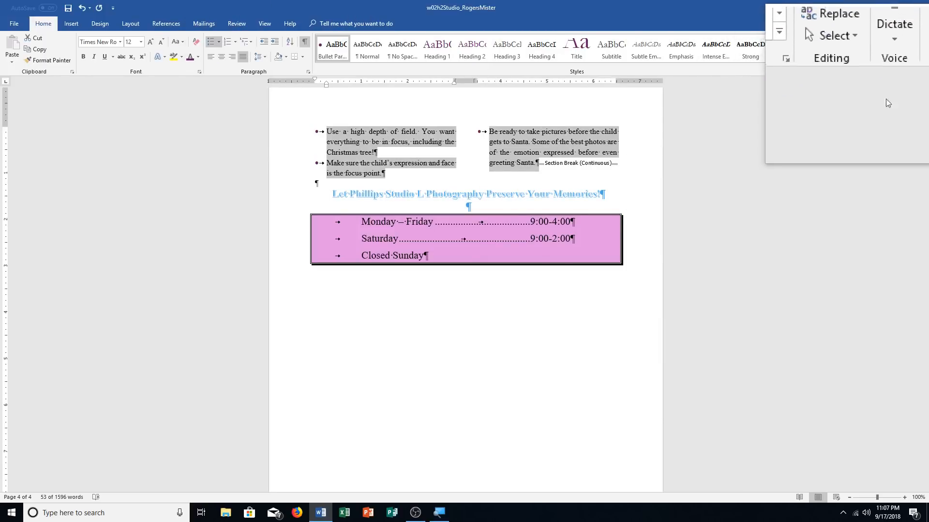
{"action": "left_click", "coordinate": [70, 10]}
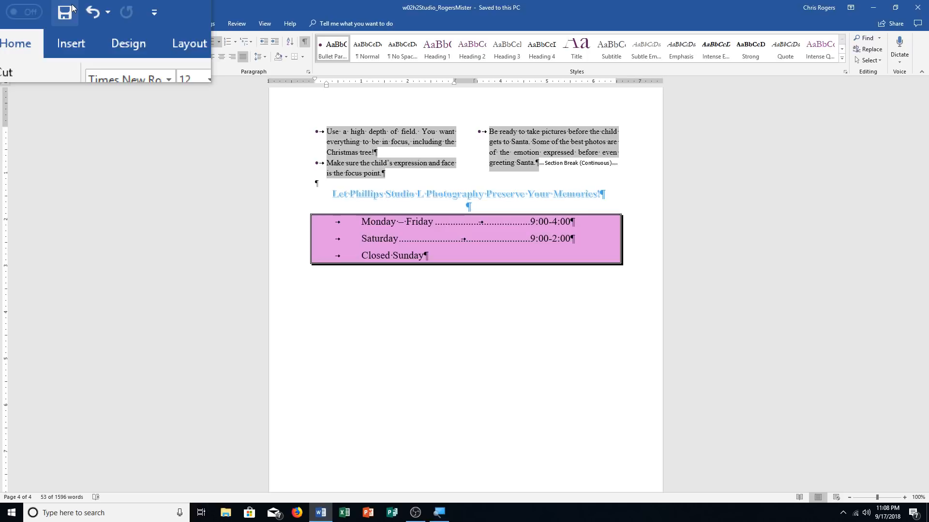
Return to the beginning of the document and display it in Outline view with headings down to Level 3
{"action": "left_click", "coordinate": [462, 288]}
{"action": "key", "text": "ctrl+Home"}
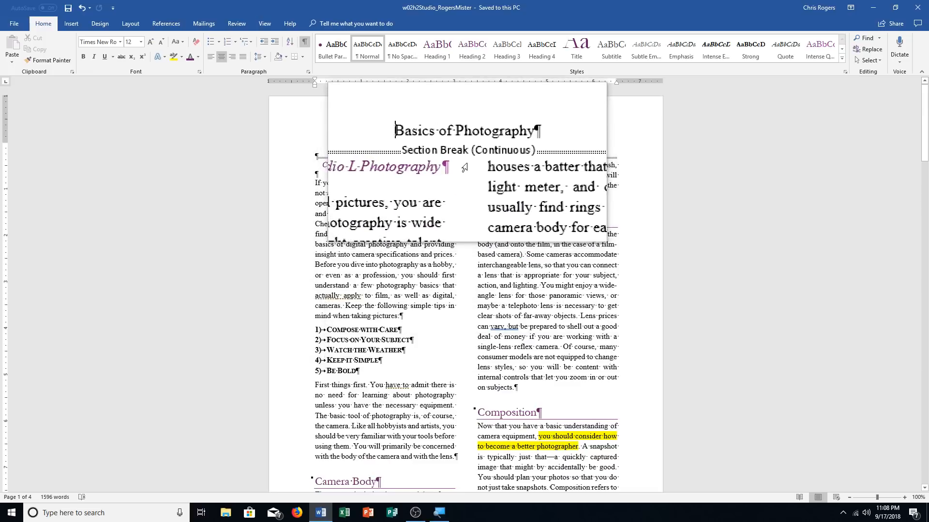
{"action": "left_click", "coordinate": [263, 23]}
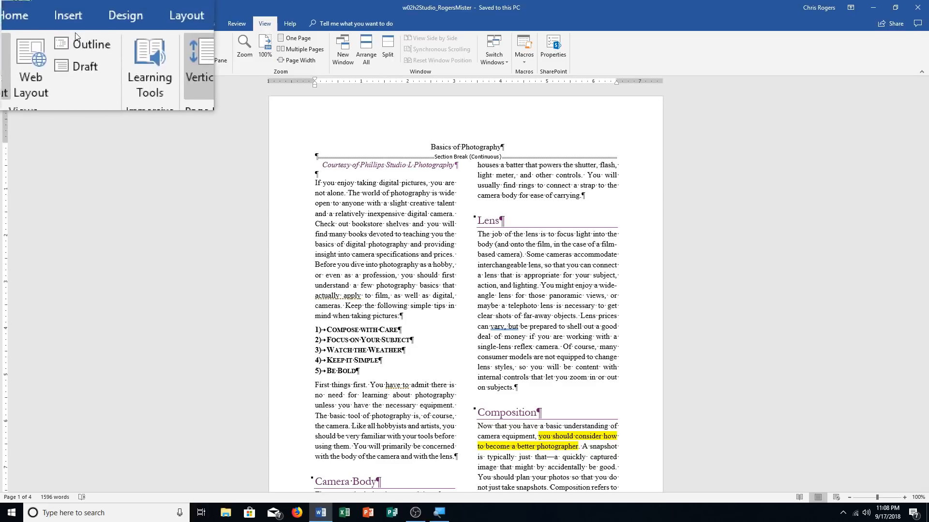
{"action": "left_click", "coordinate": [82, 36]}
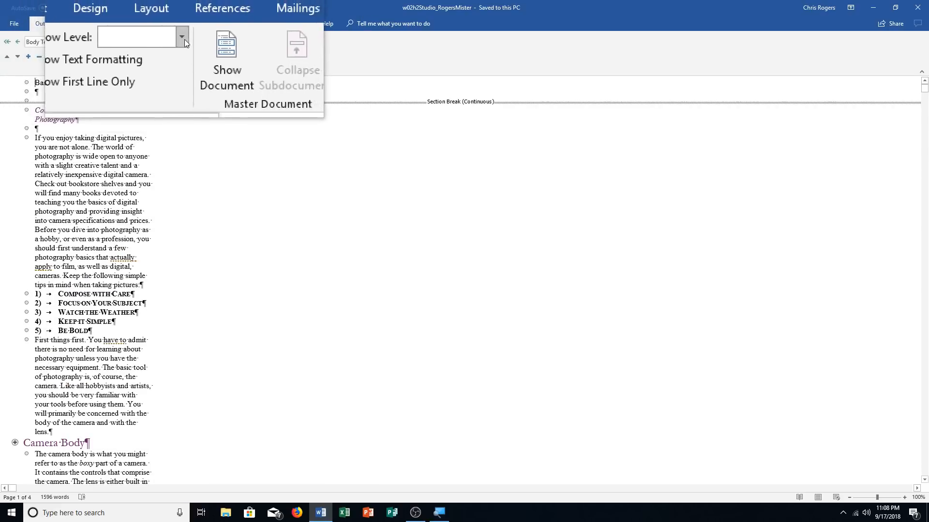
{"action": "left_click", "coordinate": [185, 42]}
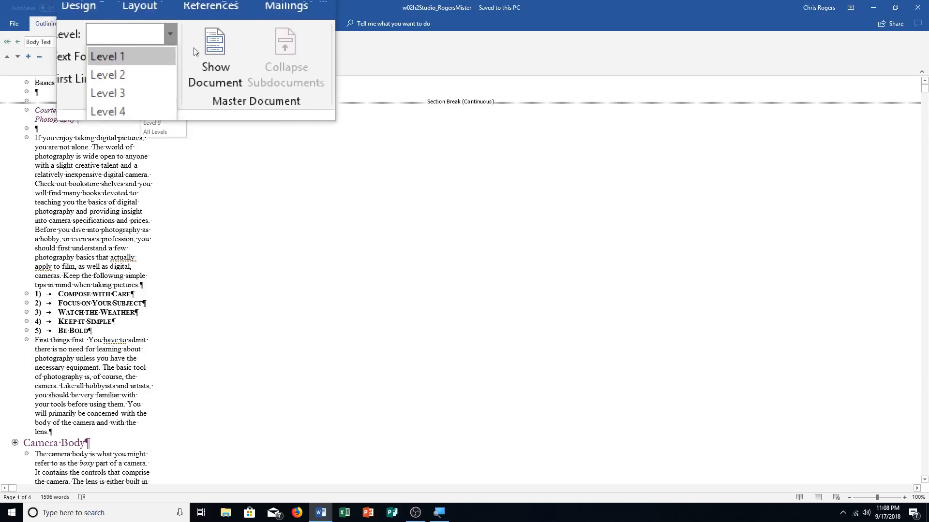
{"action": "left_click", "coordinate": [174, 69]}
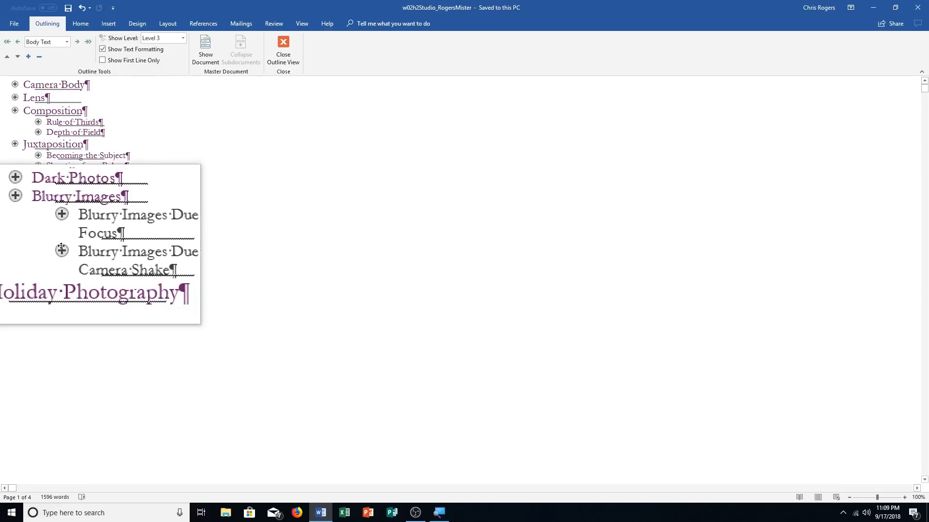
Move "Blurry Images Due to Camera Shake" above "Blurry Images Due to Focus" and the Juxtaposition section above Composition in the outline
{"action": "left_click_drag", "start_coordinate": [62, 247], "coordinate": [59, 228]}
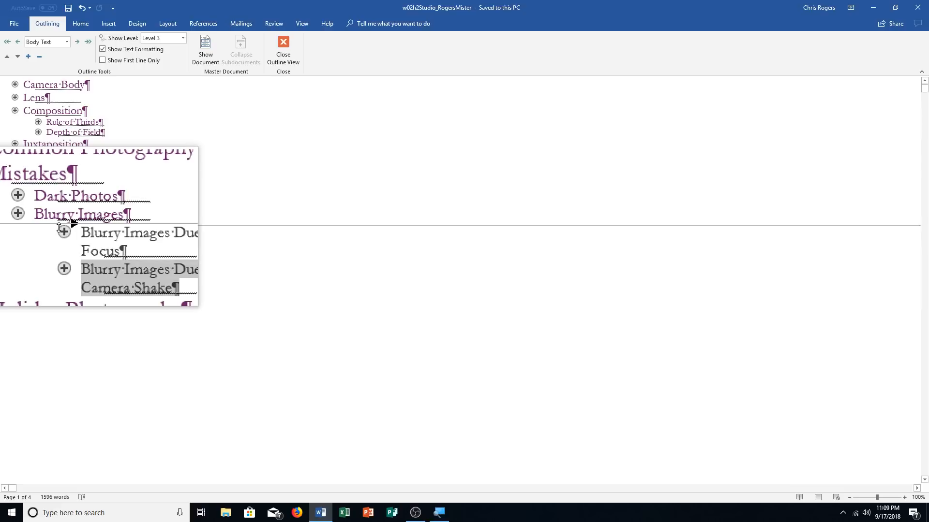
{"action": "left_click_drag", "start_coordinate": [59, 227], "coordinate": [59, 228]}
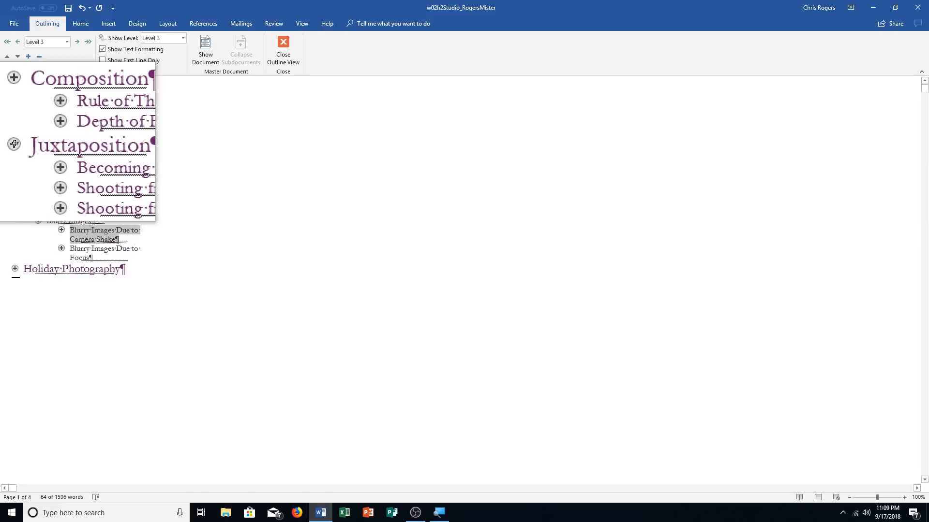
{"action": "left_click_drag", "start_coordinate": [14, 144], "coordinate": [13, 110]}
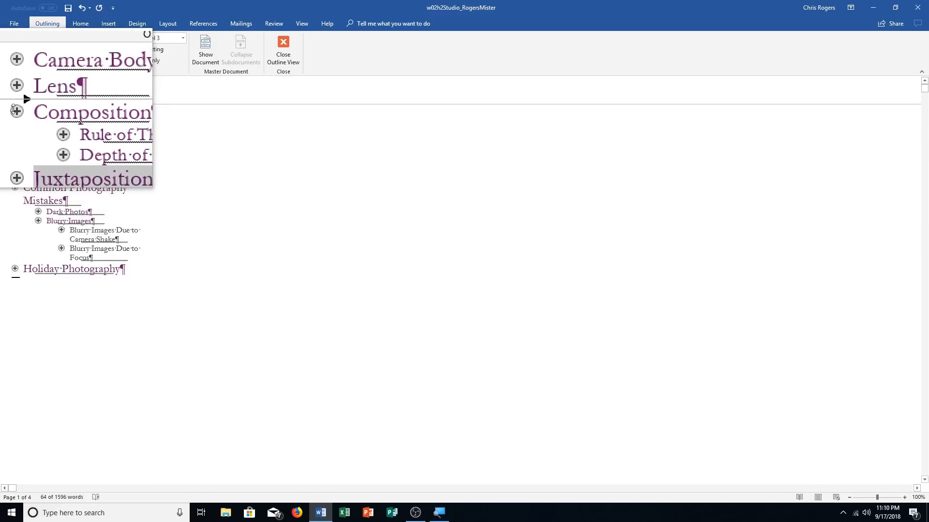
{"action": "left_click_drag", "start_coordinate": [14, 111], "coordinate": [13, 110]}
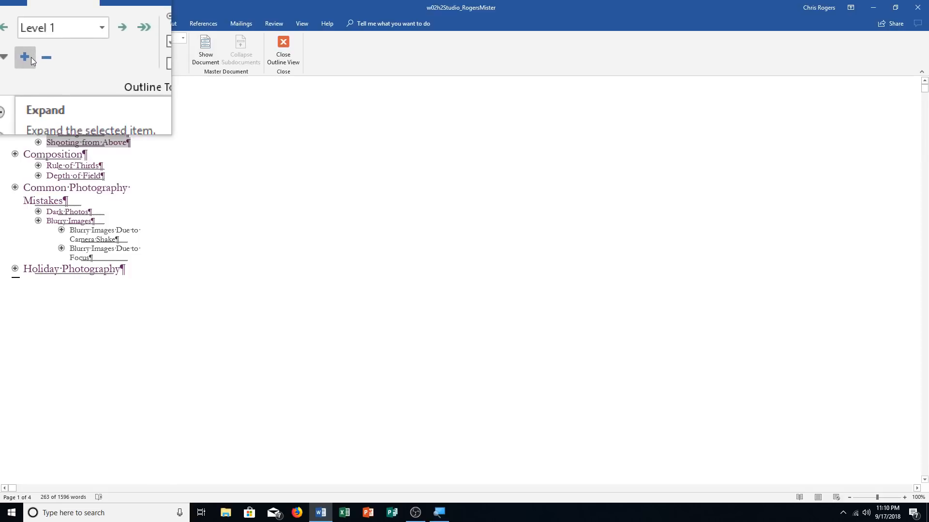
Expand the Juxtaposition section to its body text, and collapse the whole outline to Level 1 headings
{"action": "left_click", "coordinate": [31, 57]}
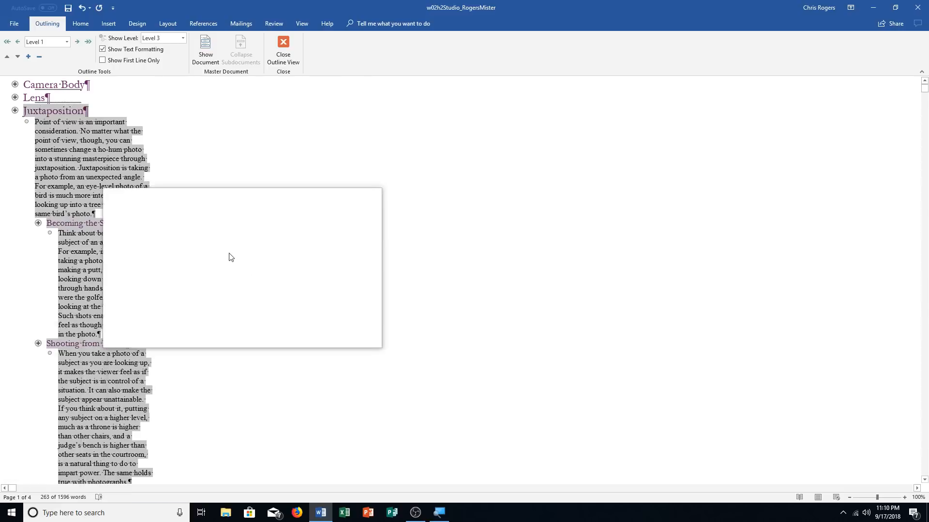
{"action": "left_click", "coordinate": [183, 37]}
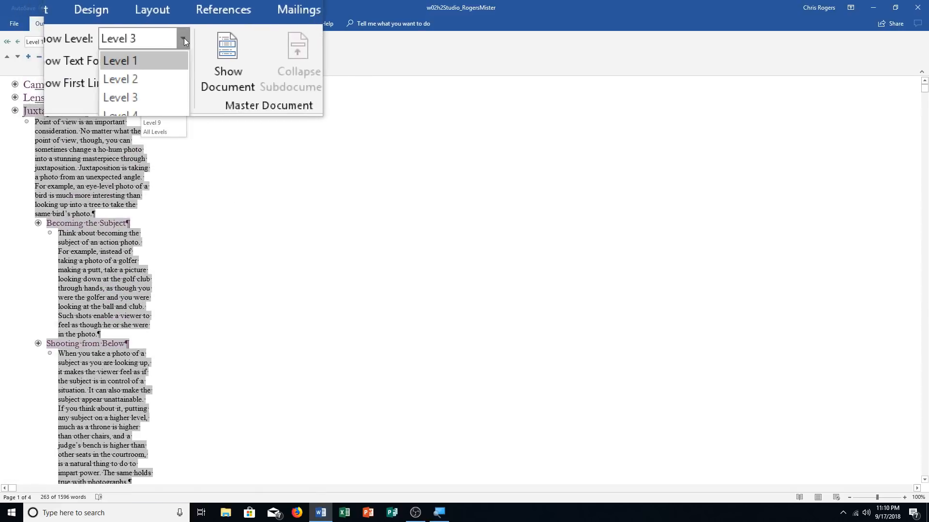
{"action": "left_click", "coordinate": [167, 50]}
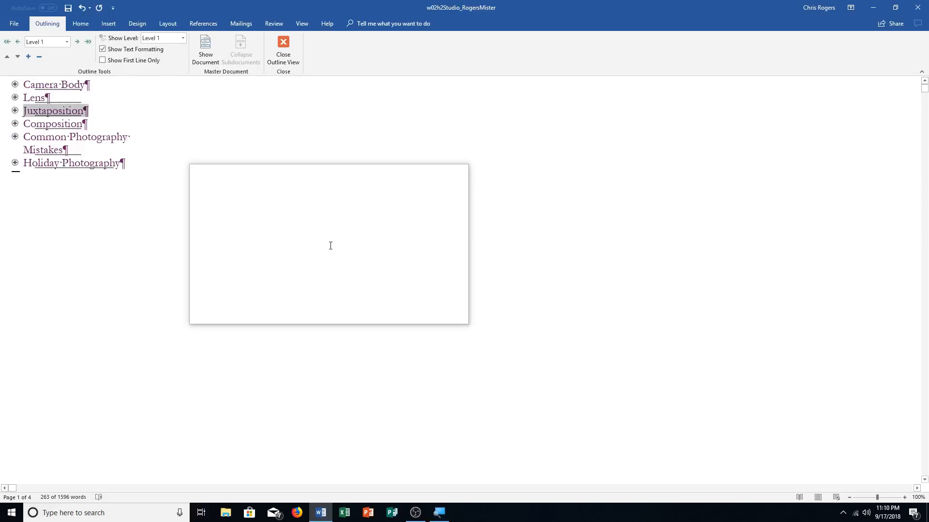
Expand the Holiday Photography section in the outline and close Outline view
{"action": "left_click", "coordinate": [34, 164]}
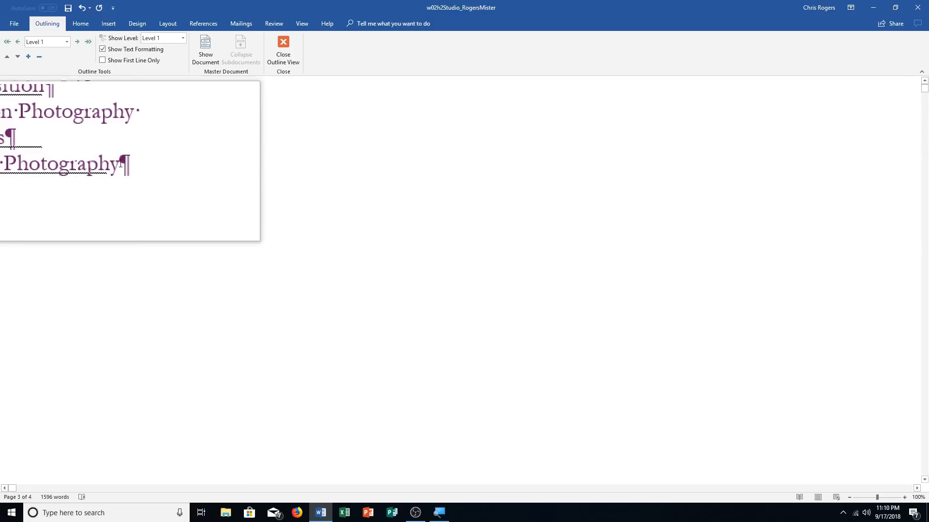
{"action": "left_click_drag", "start_coordinate": [121, 163], "coordinate": [4, 165]}
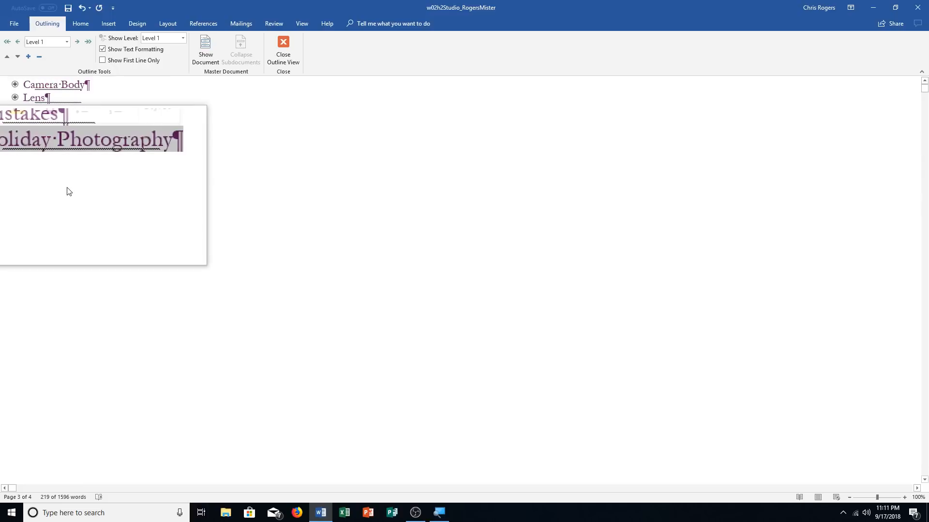
{"action": "left_click", "coordinate": [28, 57]}
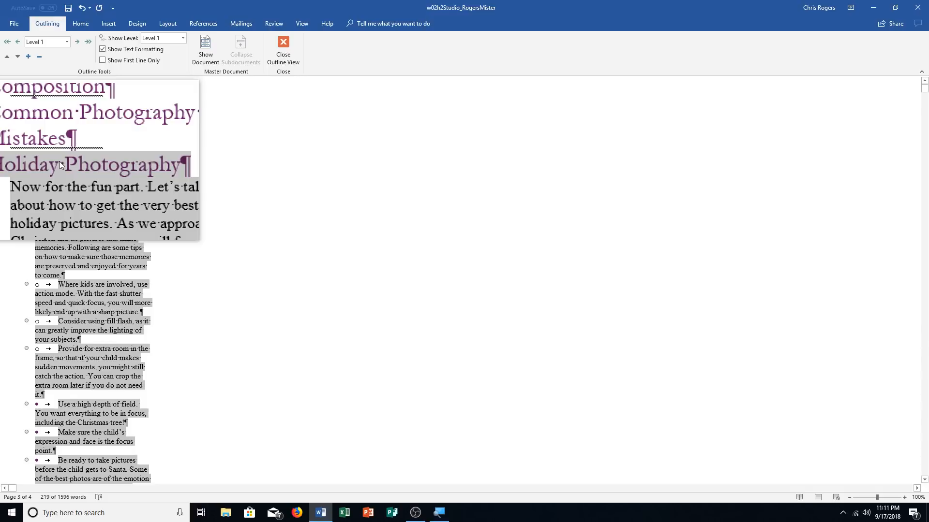
{"action": "left_click", "coordinate": [281, 59]}
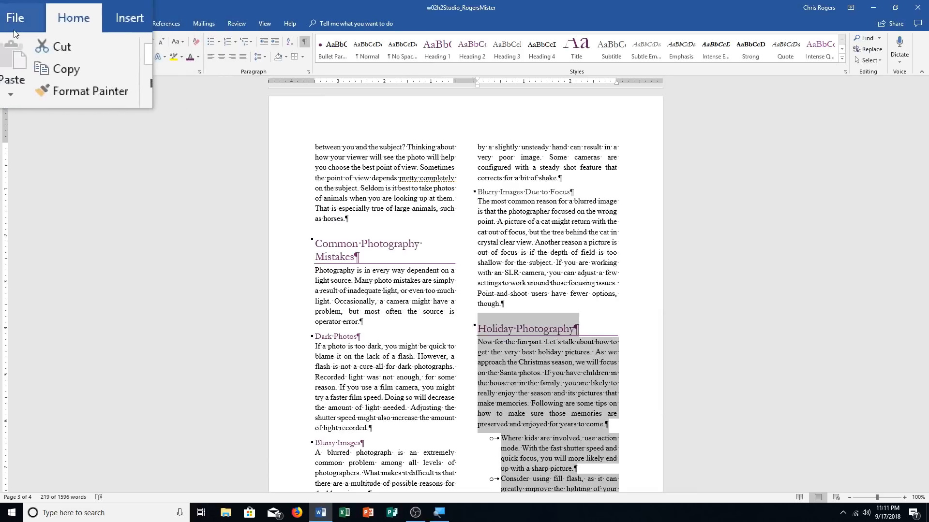
Save the reorganized document under its current file name
{"action": "left_click", "coordinate": [11, 24]}
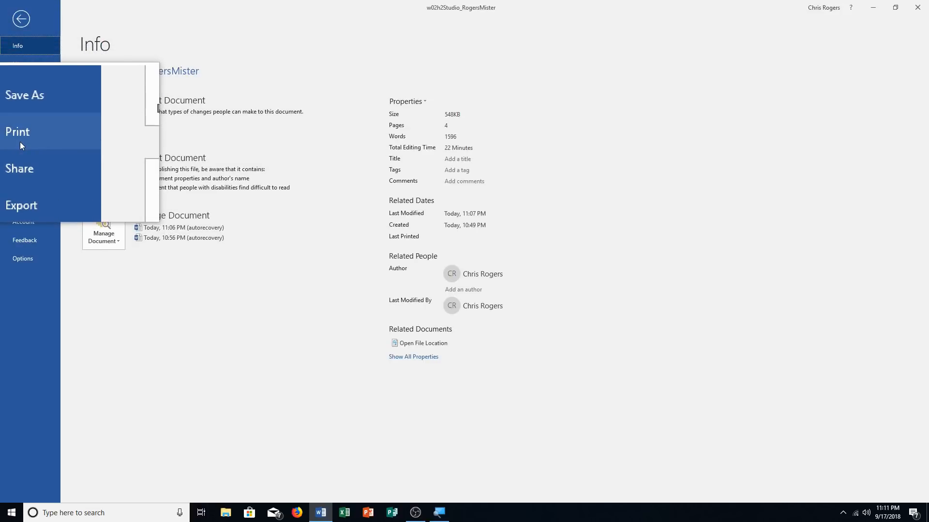
{"action": "left_click", "coordinate": [21, 30]}
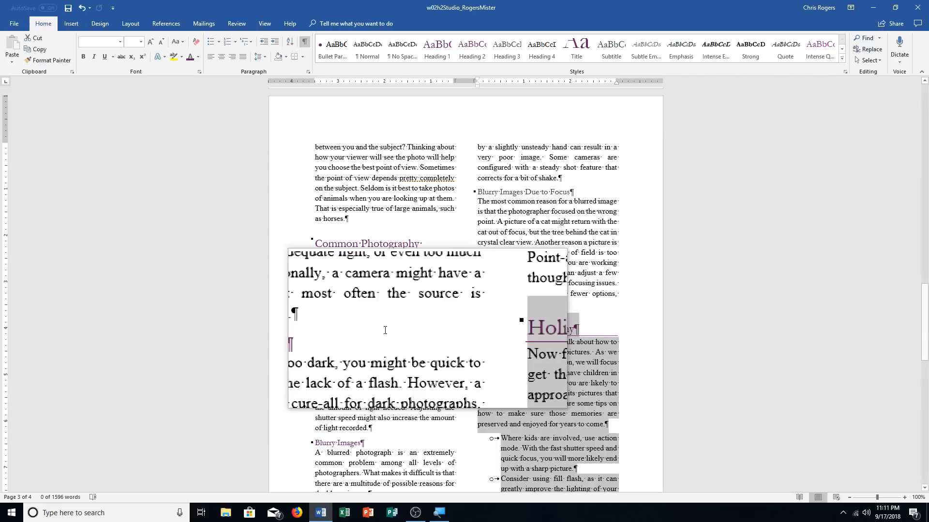
{"action": "left_click", "coordinate": [68, 6]}
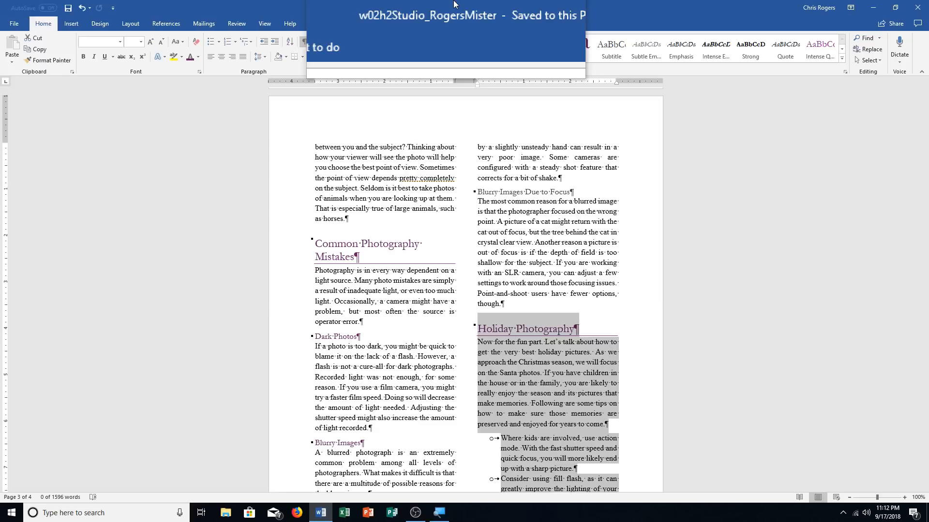
{"action": "left_click", "coordinate": [845, 513]}
{"action": "right_click", "coordinate": [849, 493]}
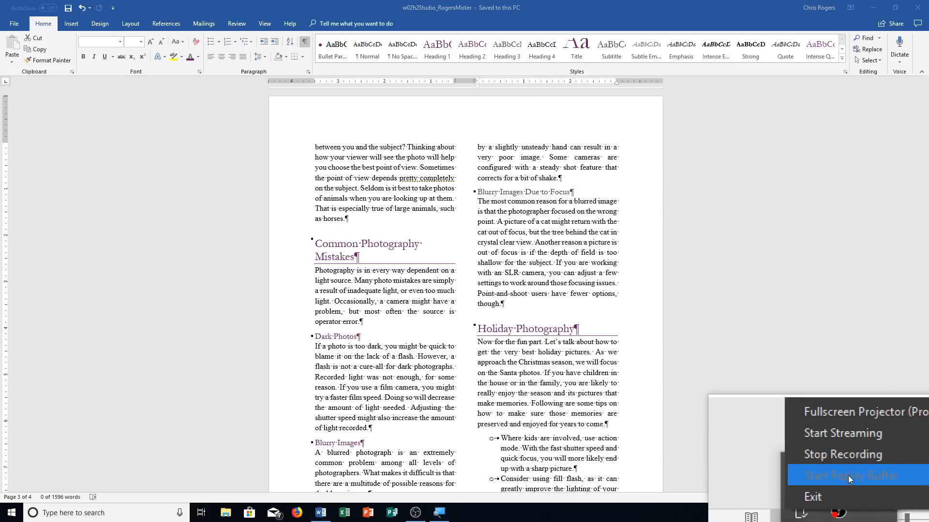